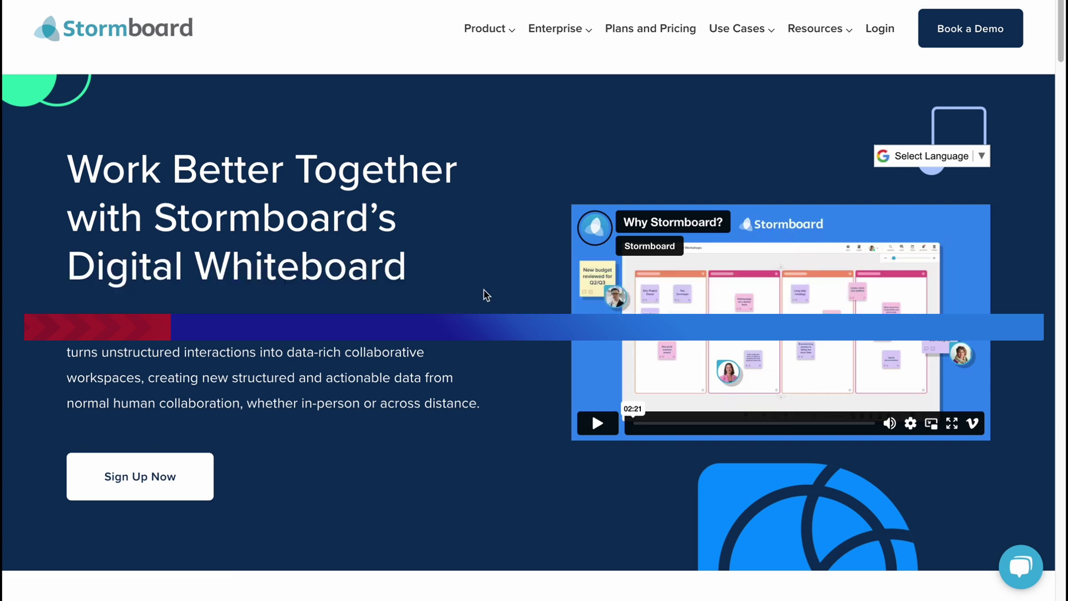
# Step: Sign in to Stormboard with a Google account, reaching the empty All Storms dashboard
pyautogui.scroll(-1, 492, 294)
pyautogui.scroll(-2, 491, 294)
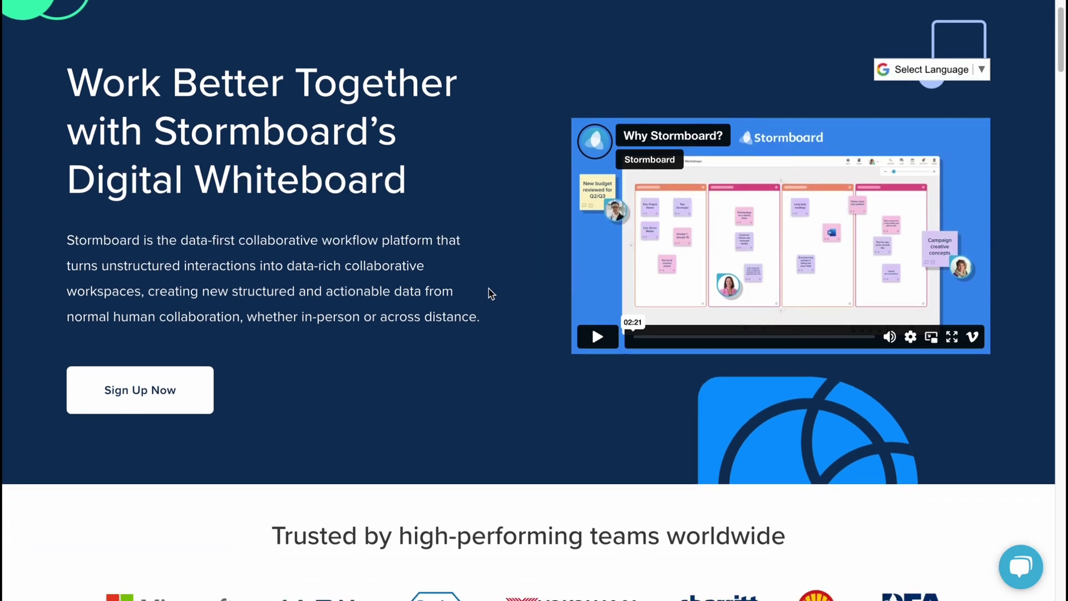
pyautogui.scroll(-5, 491, 294)
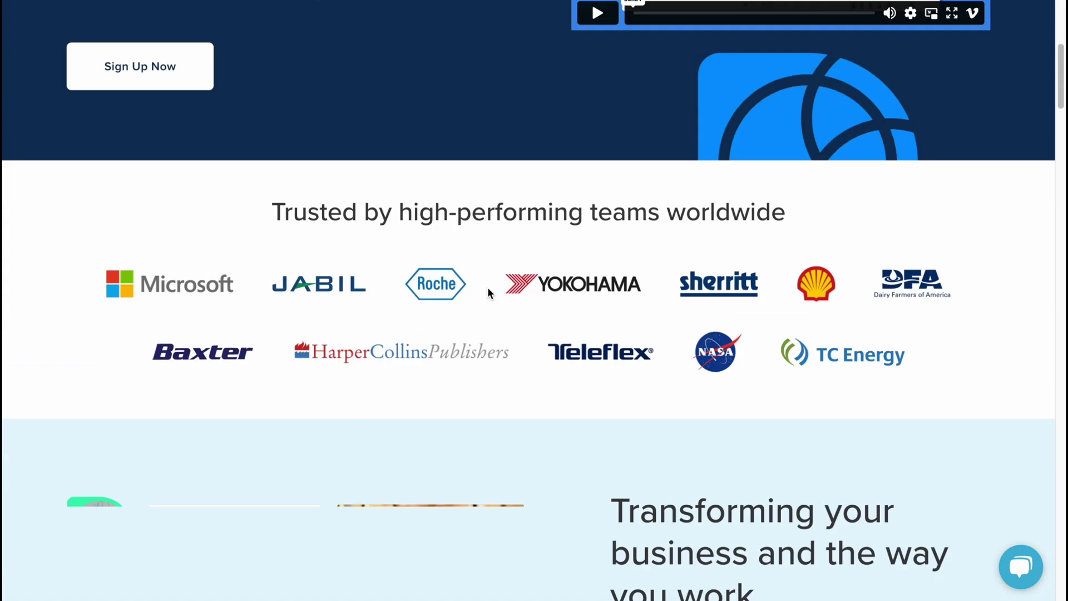
pyautogui.scroll(-1, 489, 293)
pyautogui.scroll(10, 485, 286)
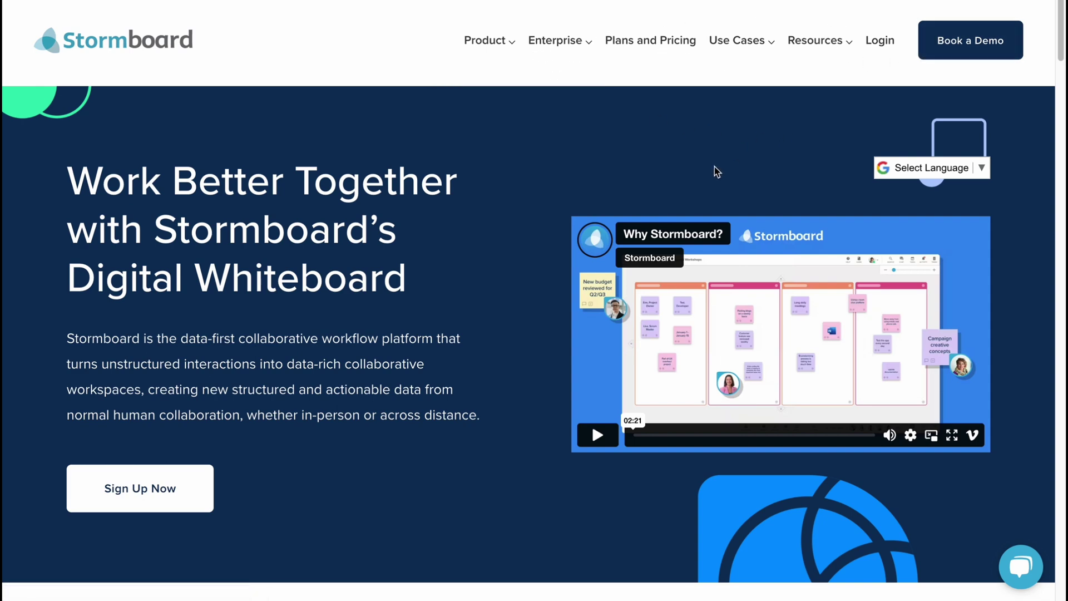
pyautogui.scroll(-1, 417, 262)
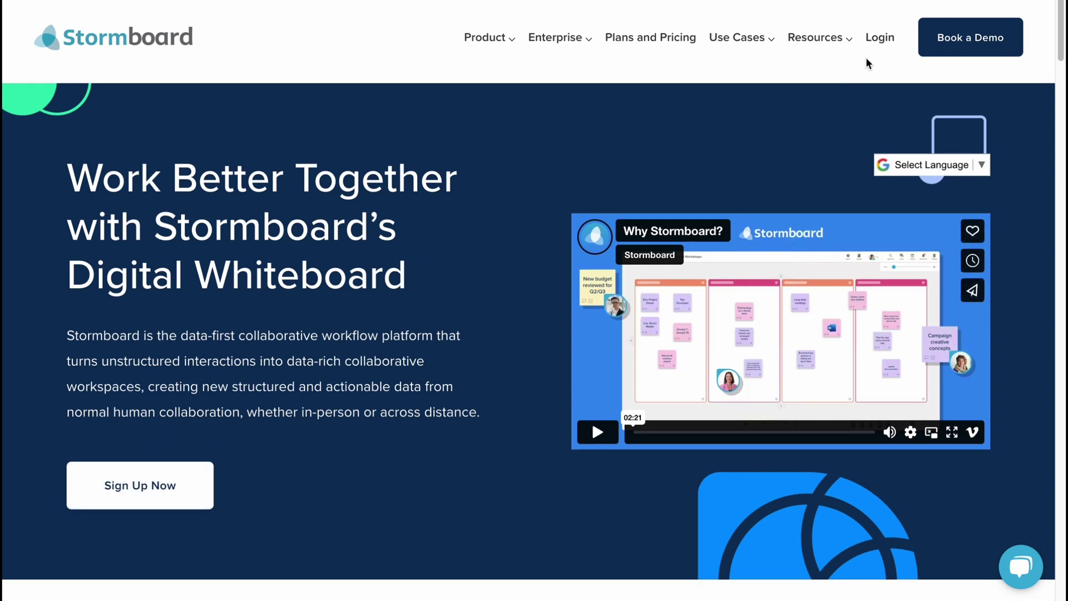
pyautogui.click(883, 43)
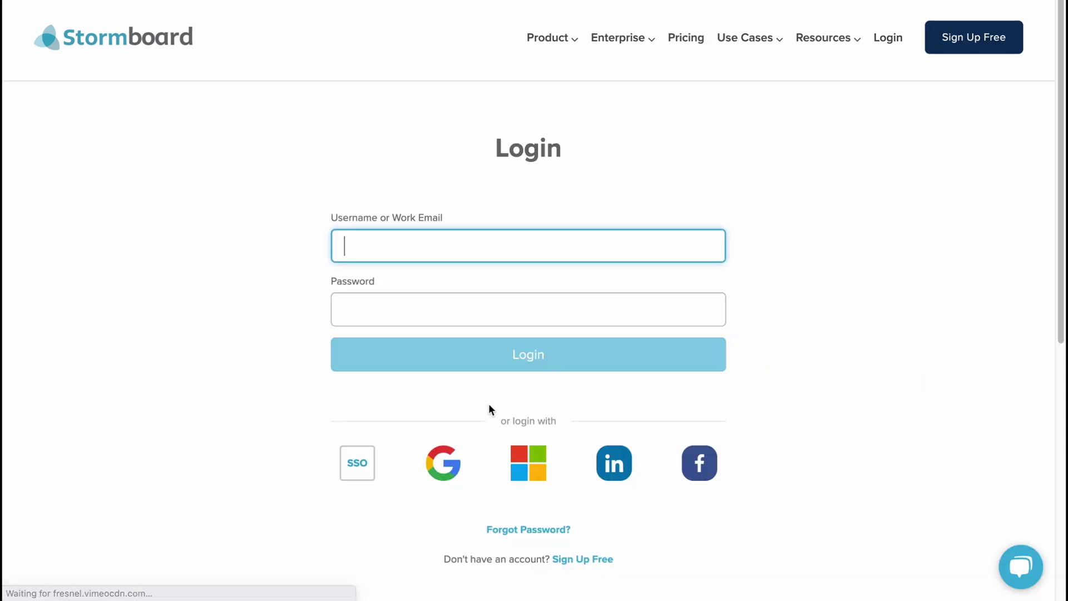
pyautogui.click(443, 463)
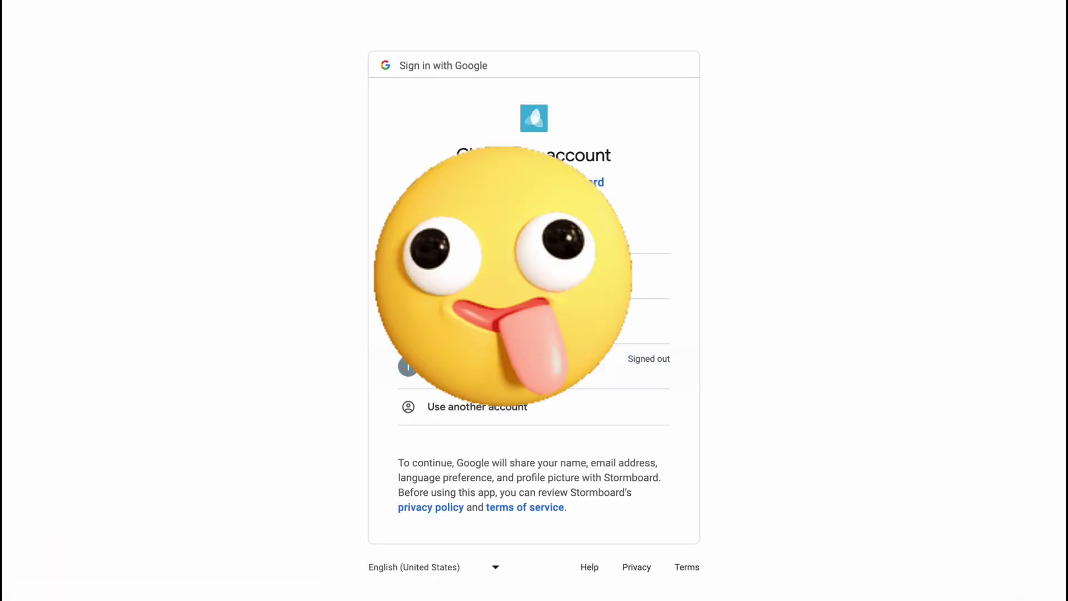
pyautogui.click(529, 321)
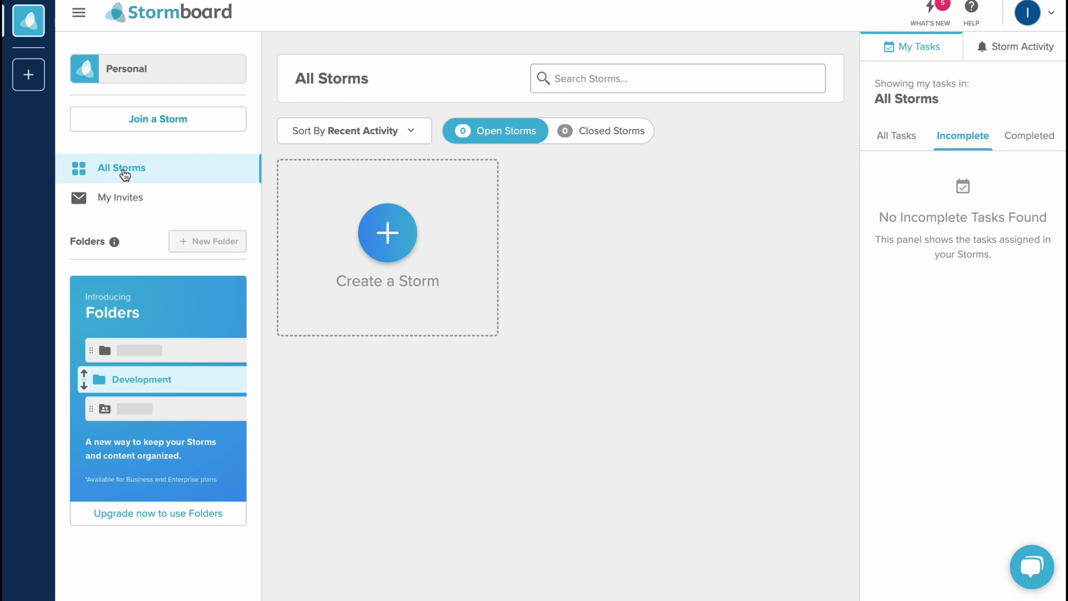
pyautogui.click(130, 199)
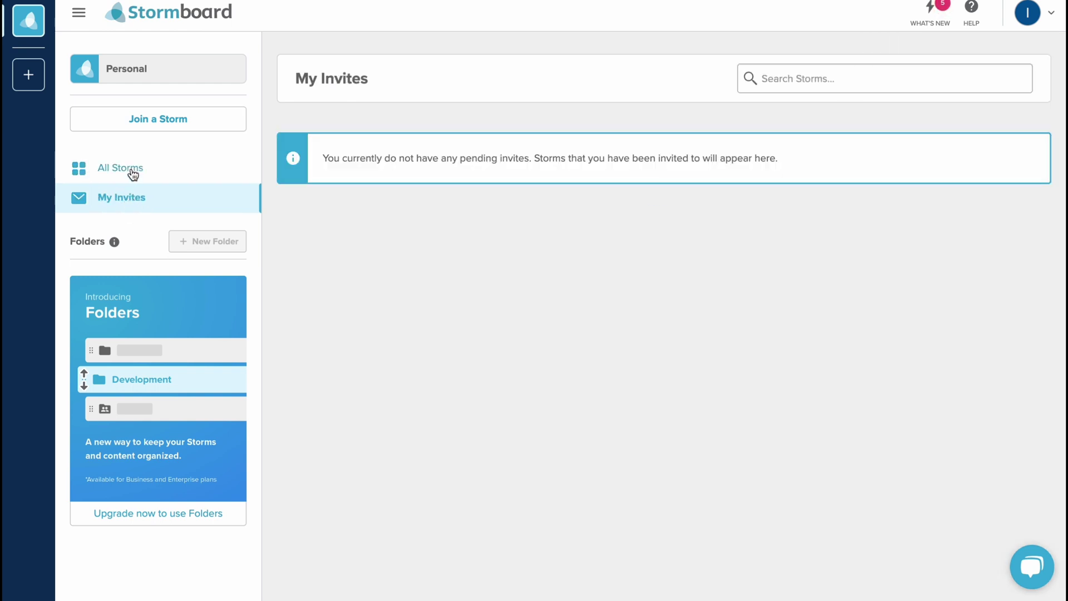
pyautogui.click(133, 172)
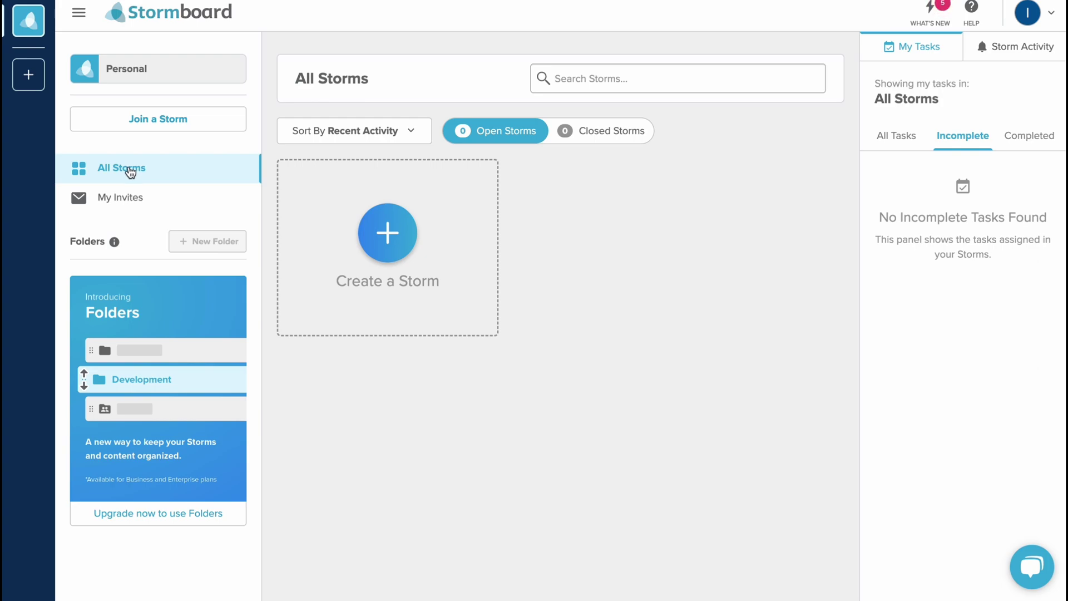
pyautogui.click(147, 123)
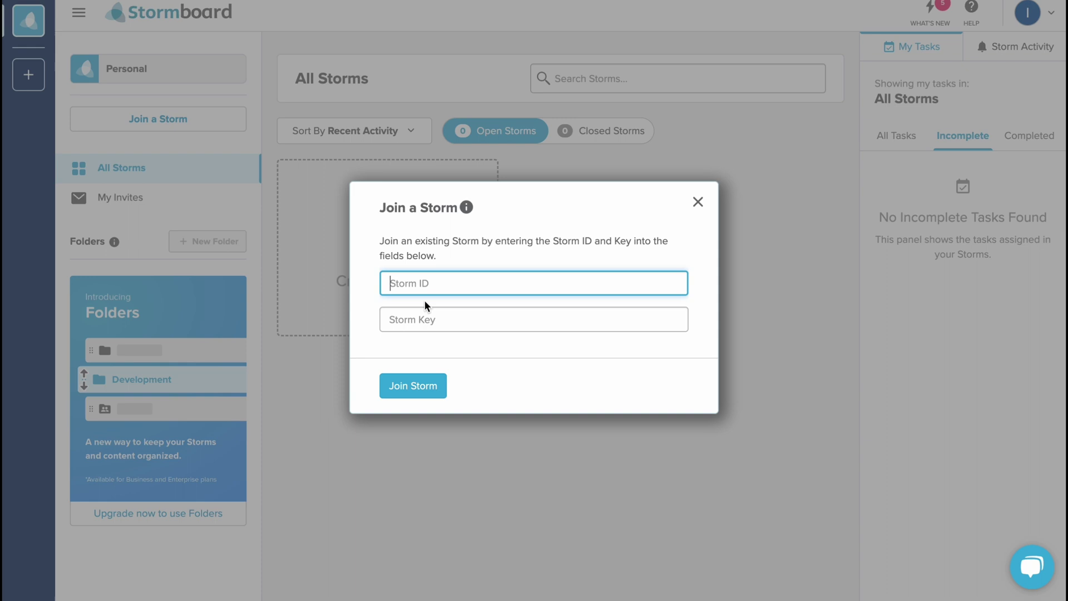
pyautogui.click(699, 202)
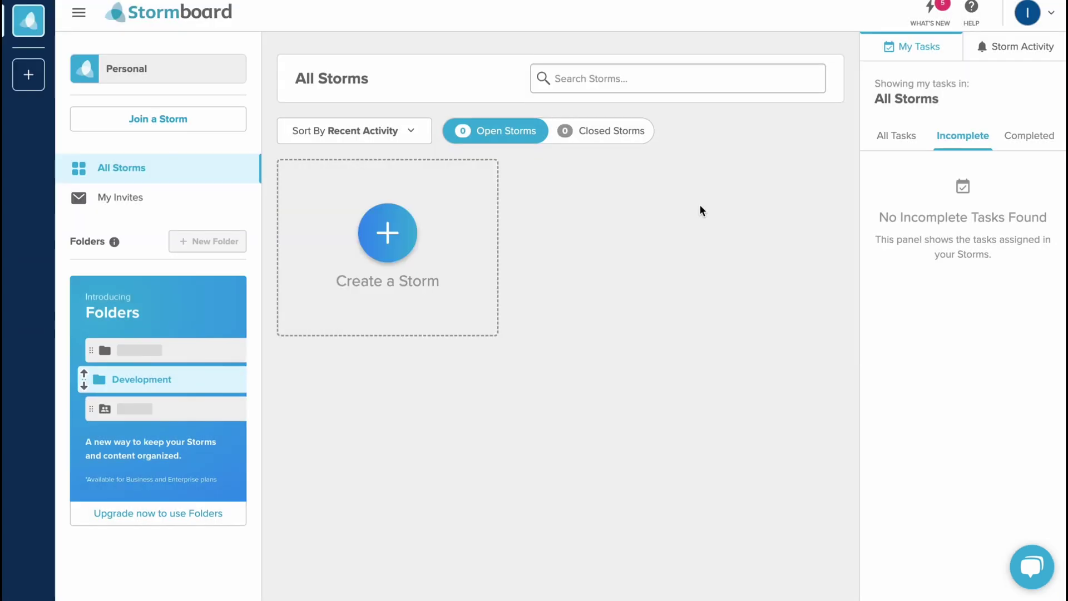
pyautogui.click(195, 122)
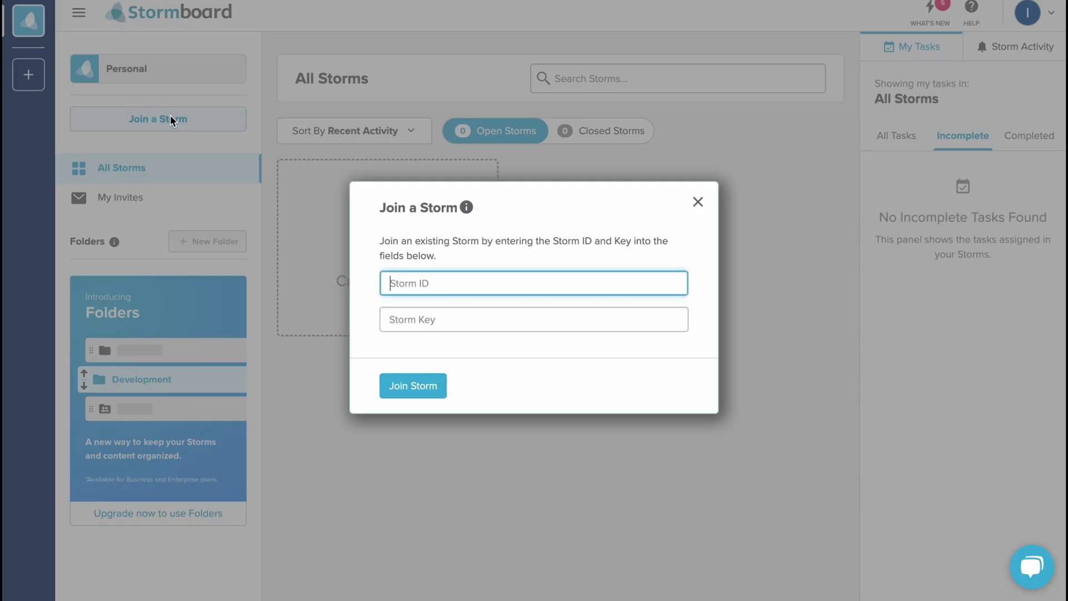
pyautogui.click(699, 203)
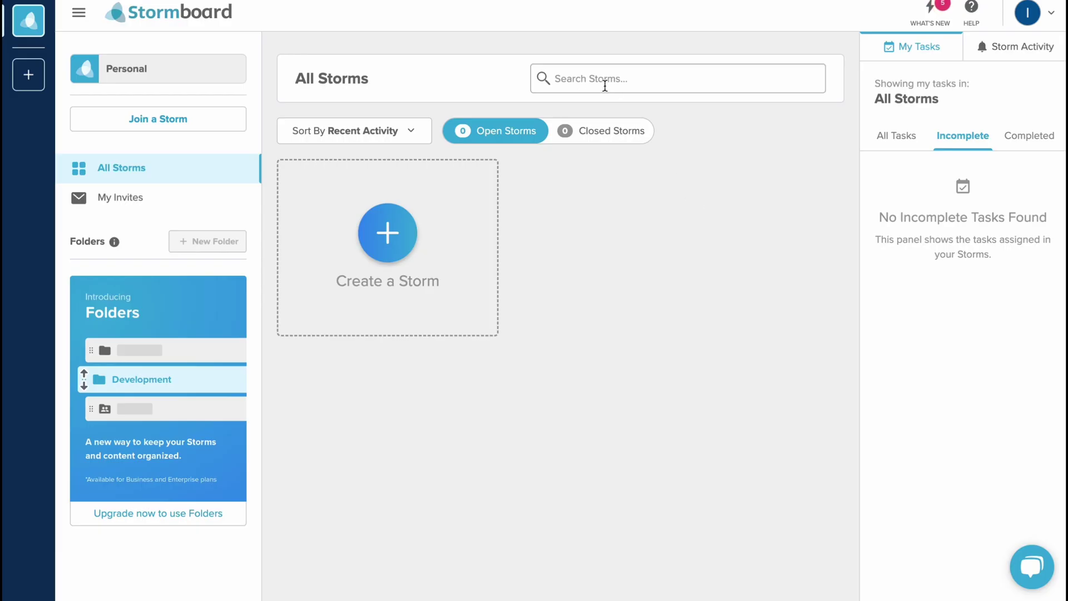
pyautogui.click(550, 79)
pyautogui.click(1050, 15)
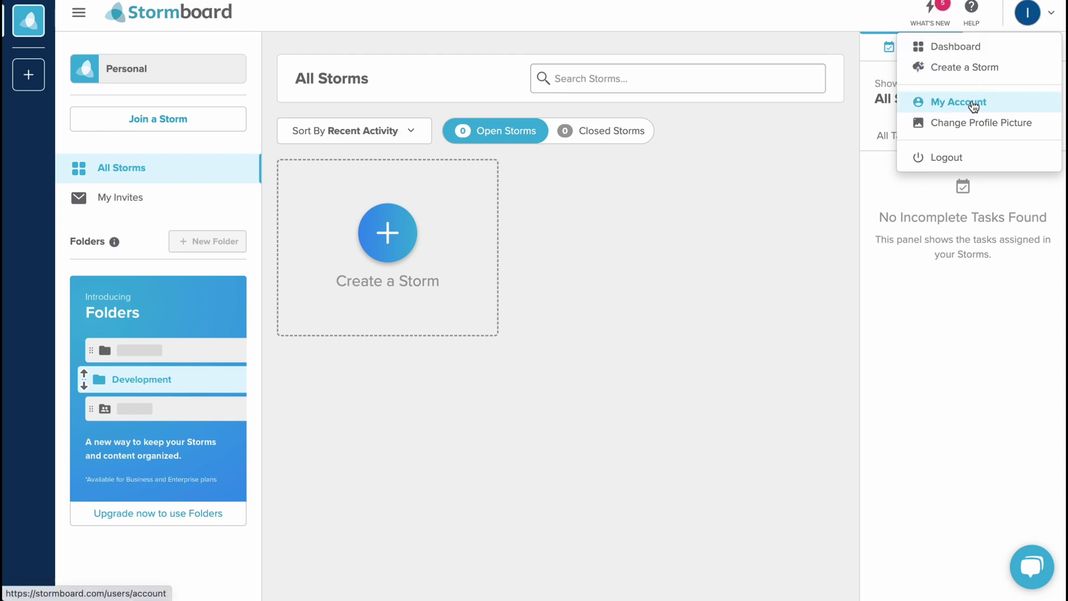
pyautogui.click(958, 56)
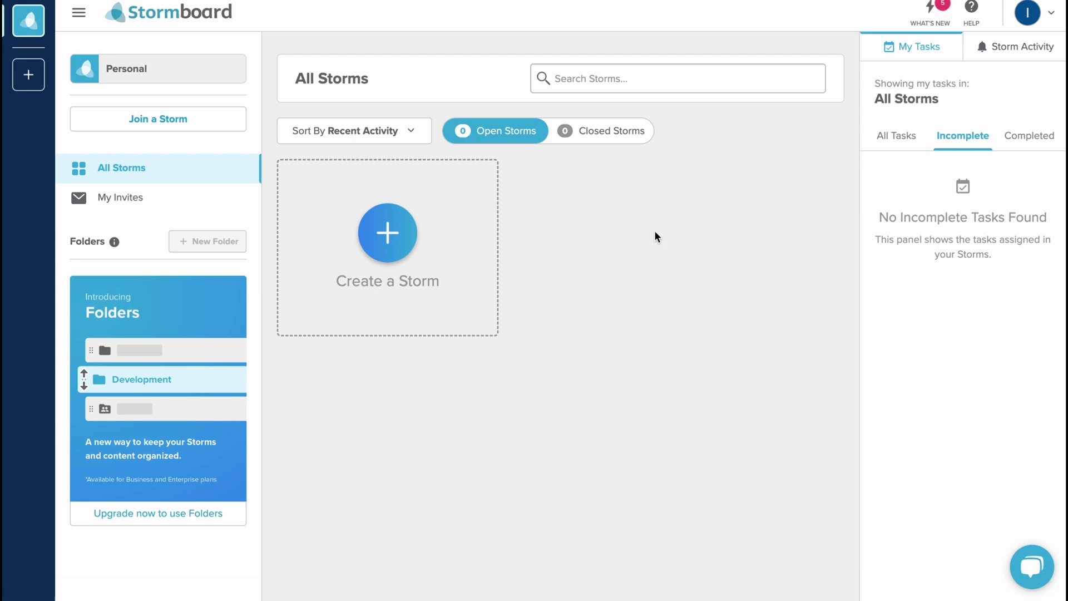
# Step: Create a personal storm named Board1 and save it to go on to template selection
pyautogui.click(399, 244)
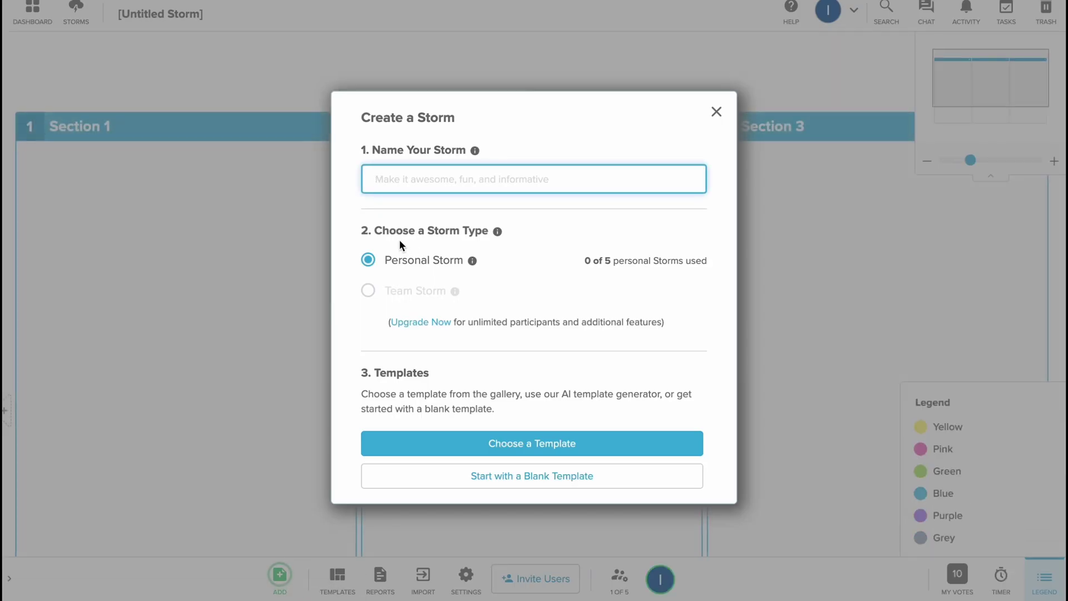
pyautogui.write('Board1')
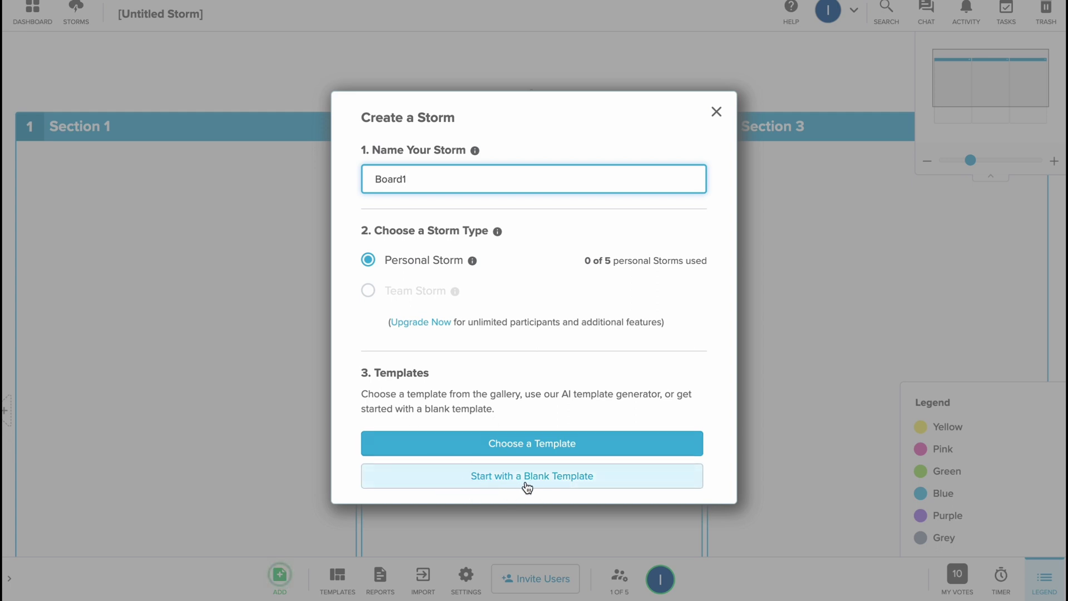
pyautogui.click(533, 445)
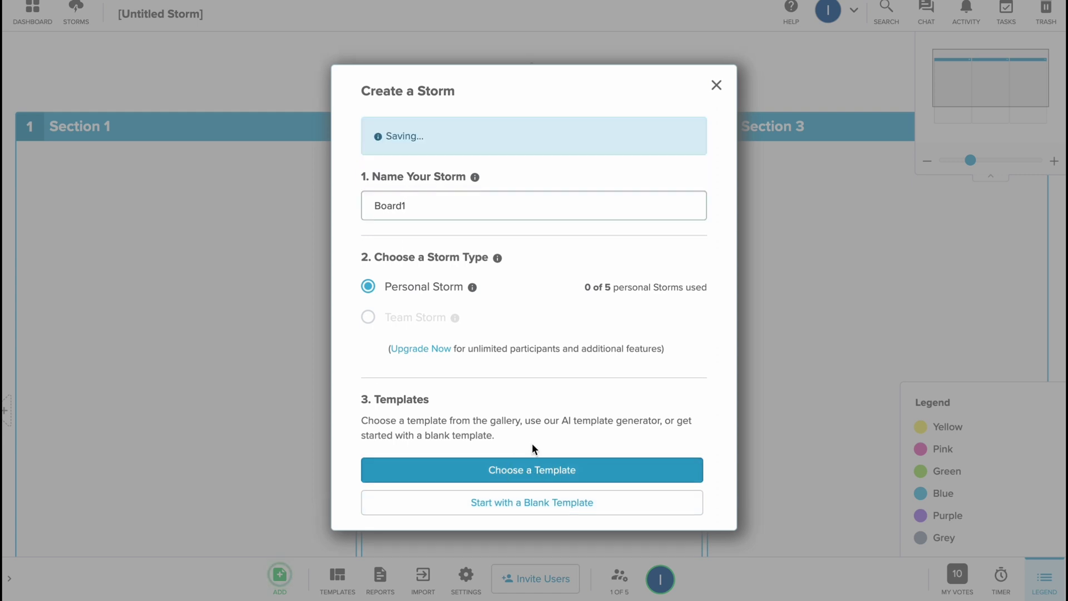
# Step: Browse the Blank, General, Matrix, Calendars, Shape, Icebreakers and Design template categories
pyautogui.moveTo(541, 451)
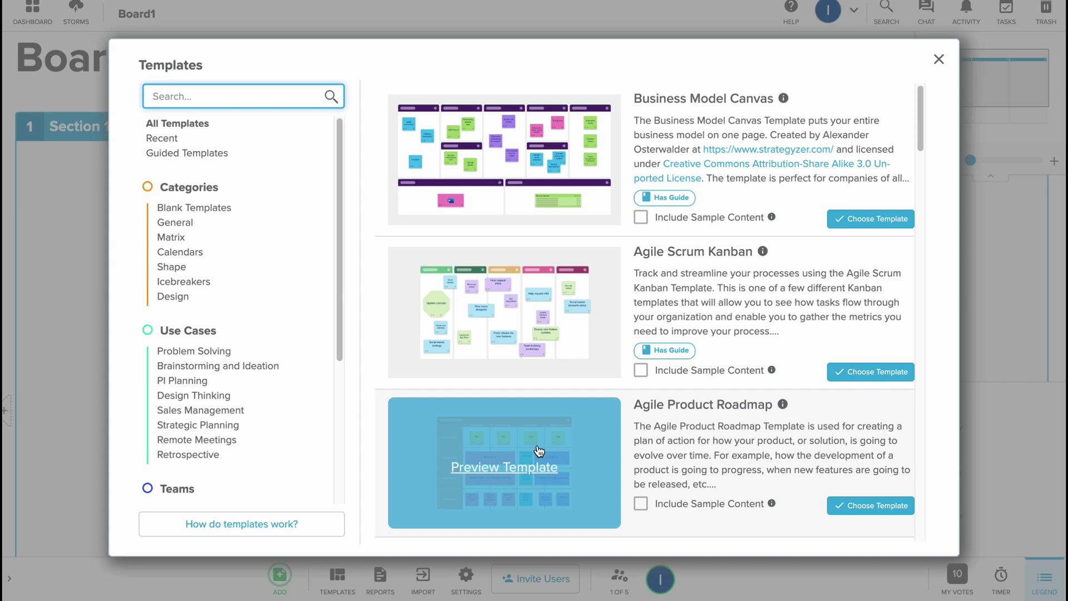
pyautogui.click(189, 214)
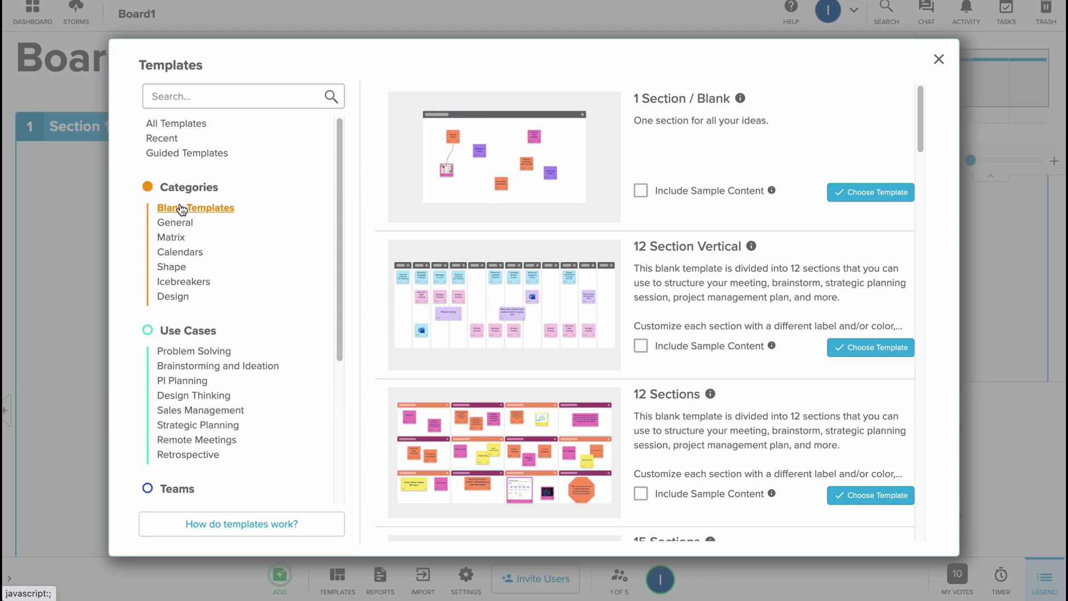
pyautogui.click(186, 225)
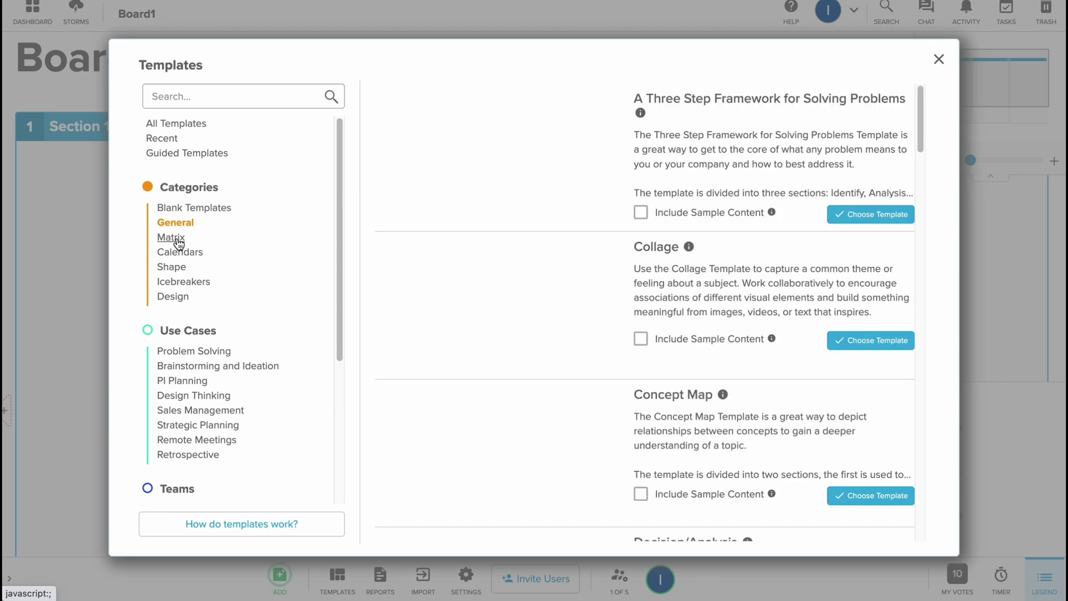
pyautogui.click(178, 238)
pyautogui.click(180, 254)
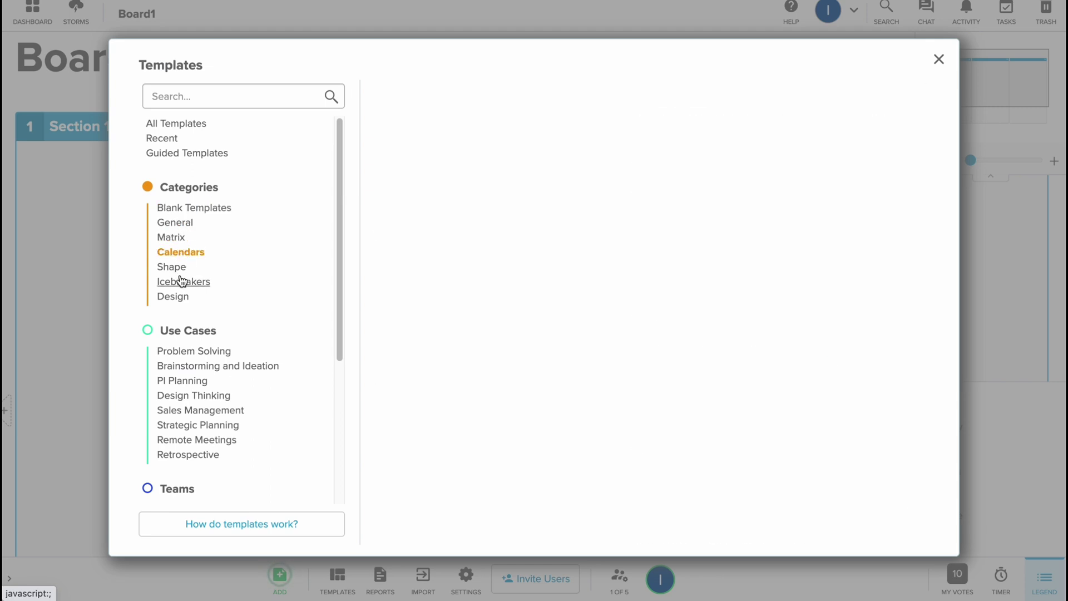
pyautogui.click(179, 268)
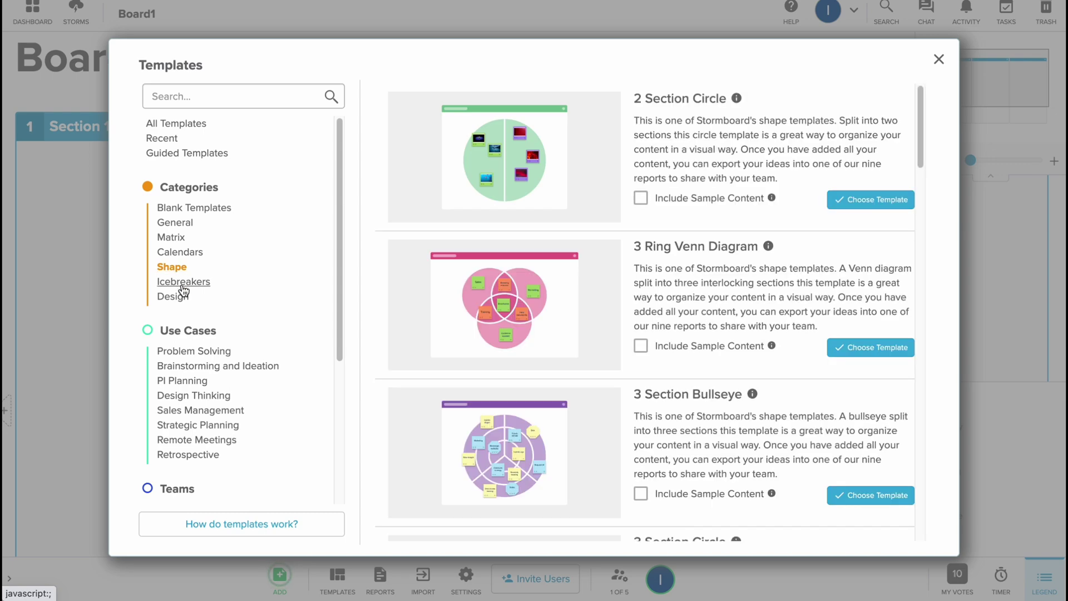
pyautogui.click(183, 283)
pyautogui.click(182, 297)
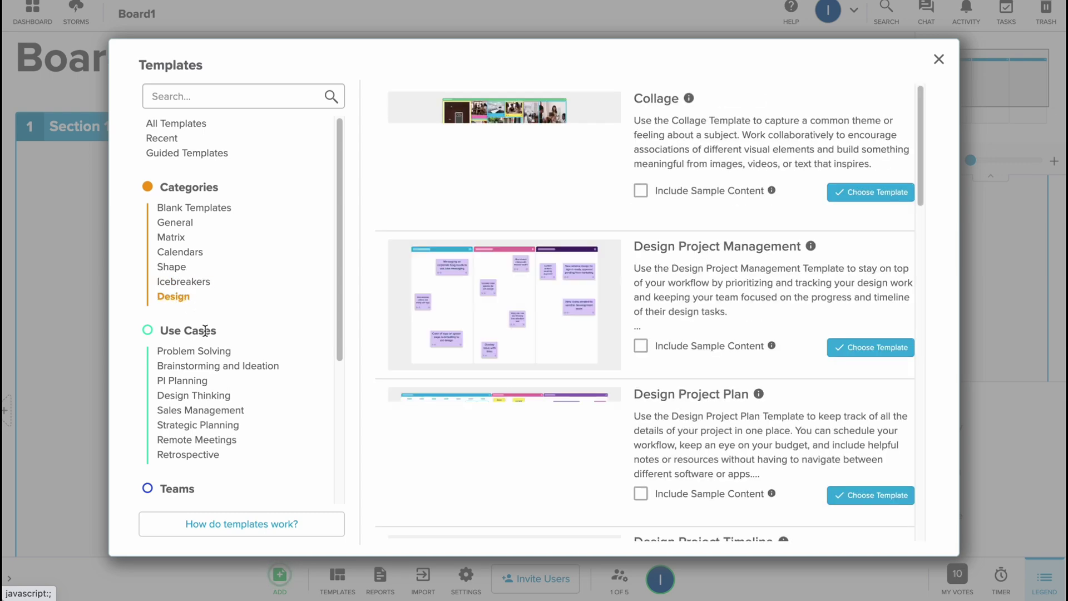
# Step: Browse the Problem Solving, Brainstorming, PI Planning, Design Thinking and Sales Management use-case templates
pyautogui.scroll(-2, 208, 340)
pyautogui.click(206, 271)
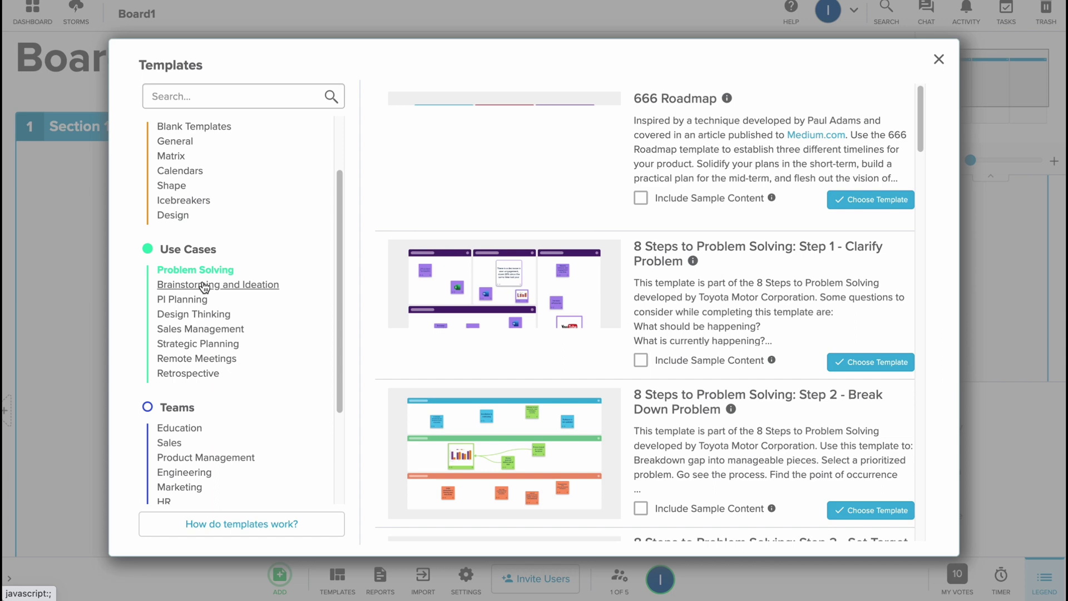
pyautogui.click(205, 286)
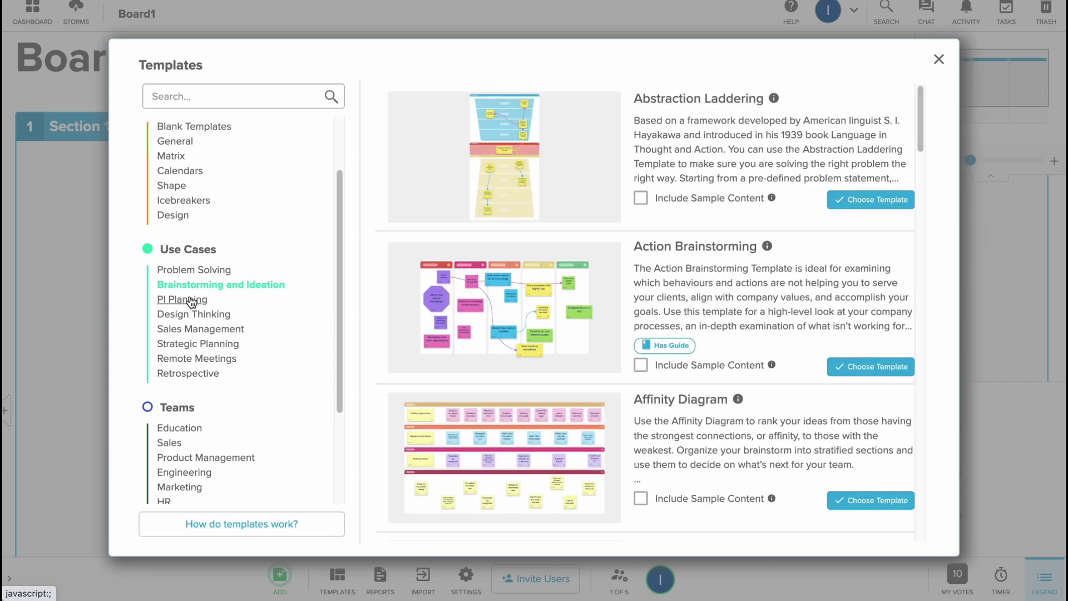
pyautogui.click(191, 301)
pyautogui.click(201, 316)
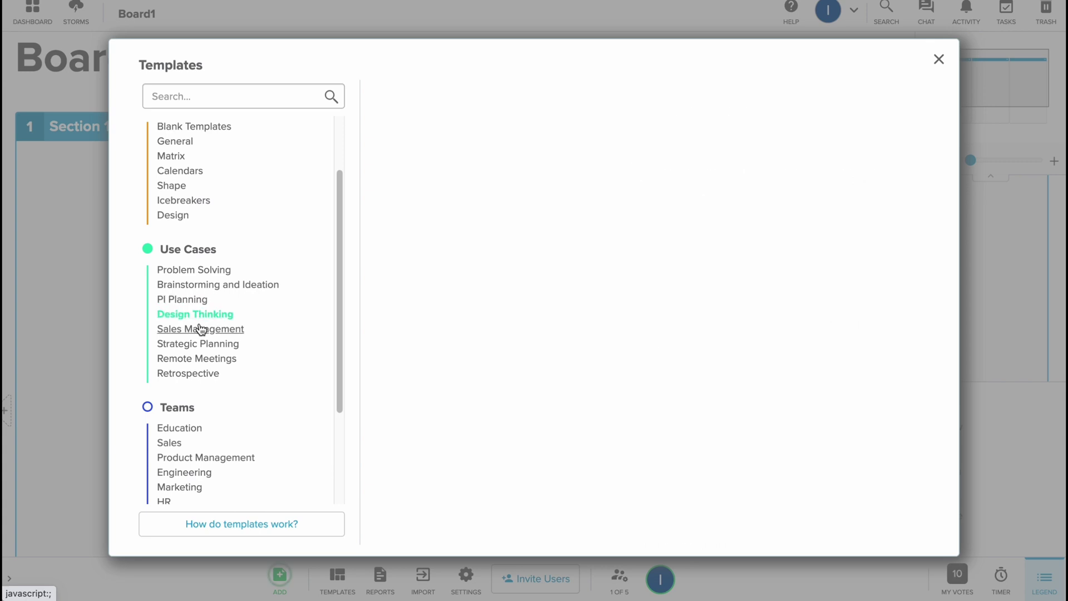
pyautogui.click(198, 331)
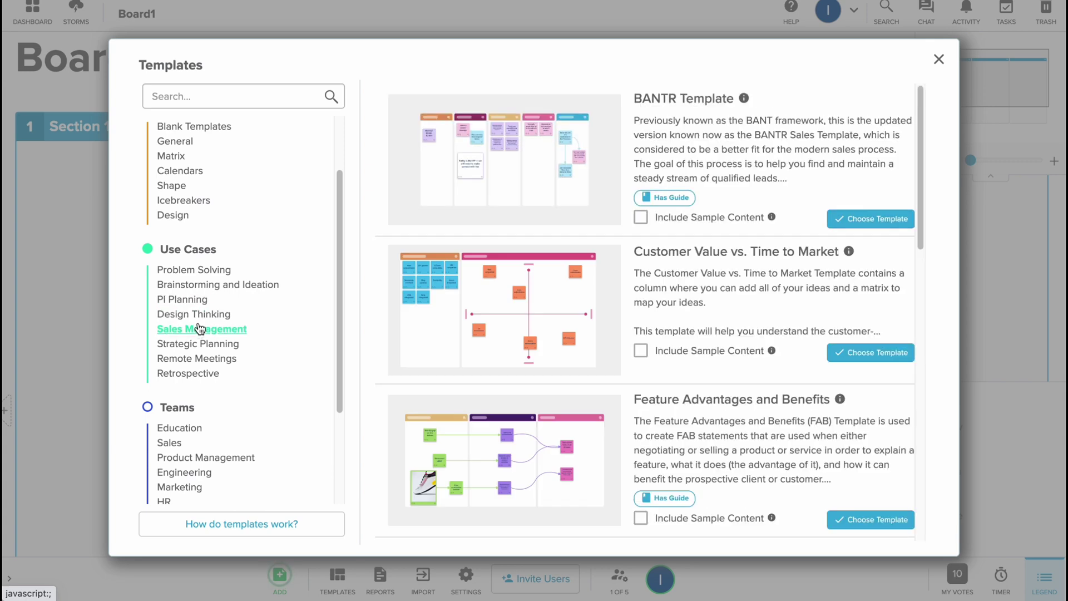
# Step: Look through the Education, Sales and Product Management team templates, then list the Agile framework templates
pyautogui.scroll(-1, 197, 326)
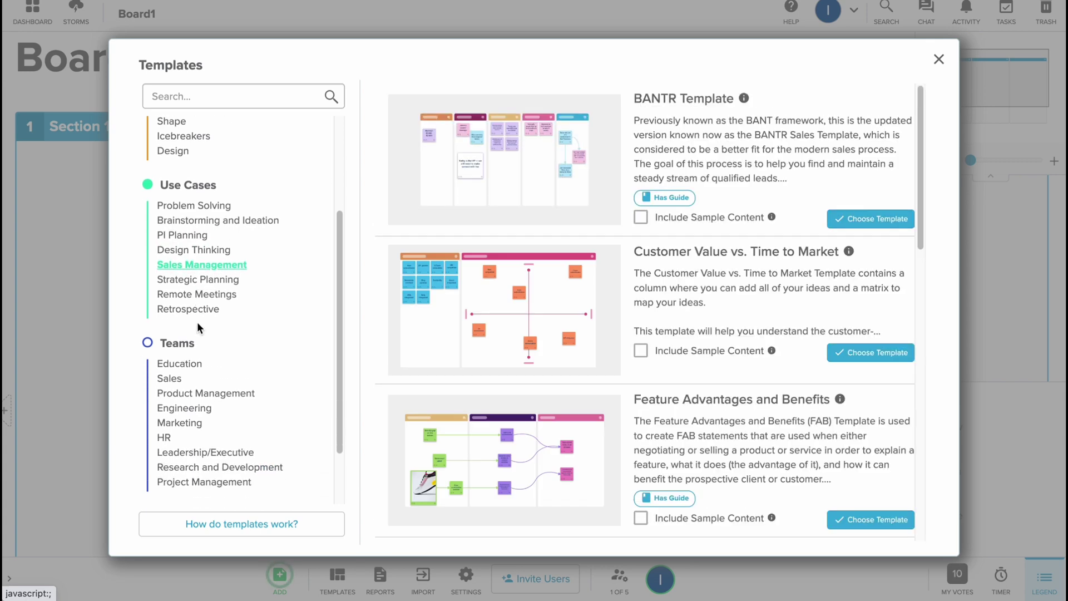
pyautogui.click(169, 363)
pyautogui.click(172, 379)
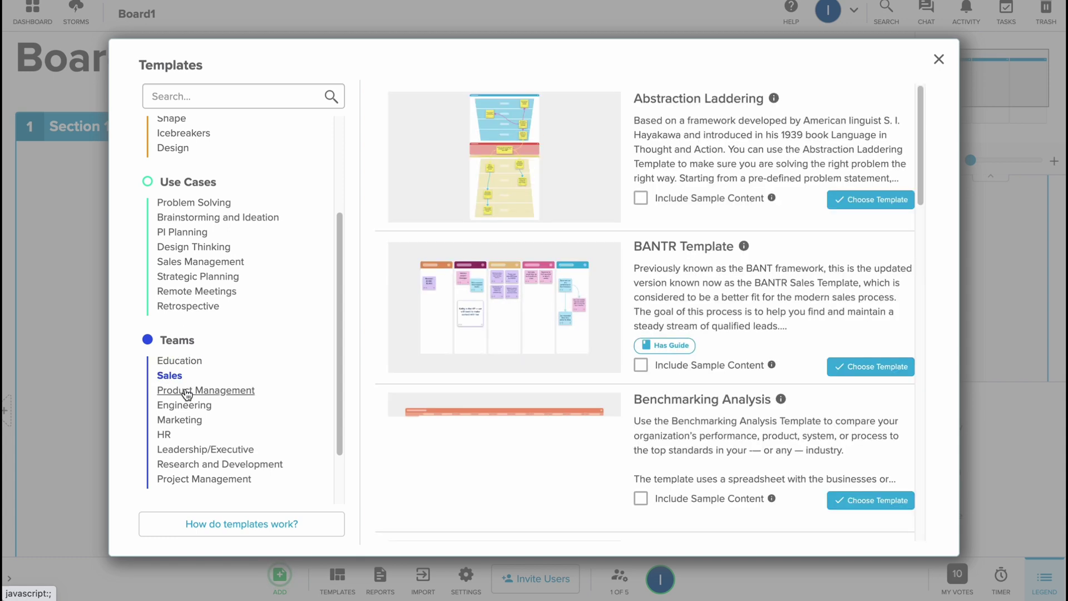
pyautogui.click(185, 392)
pyautogui.scroll(-1, 186, 393)
pyautogui.scroll(-1, 187, 393)
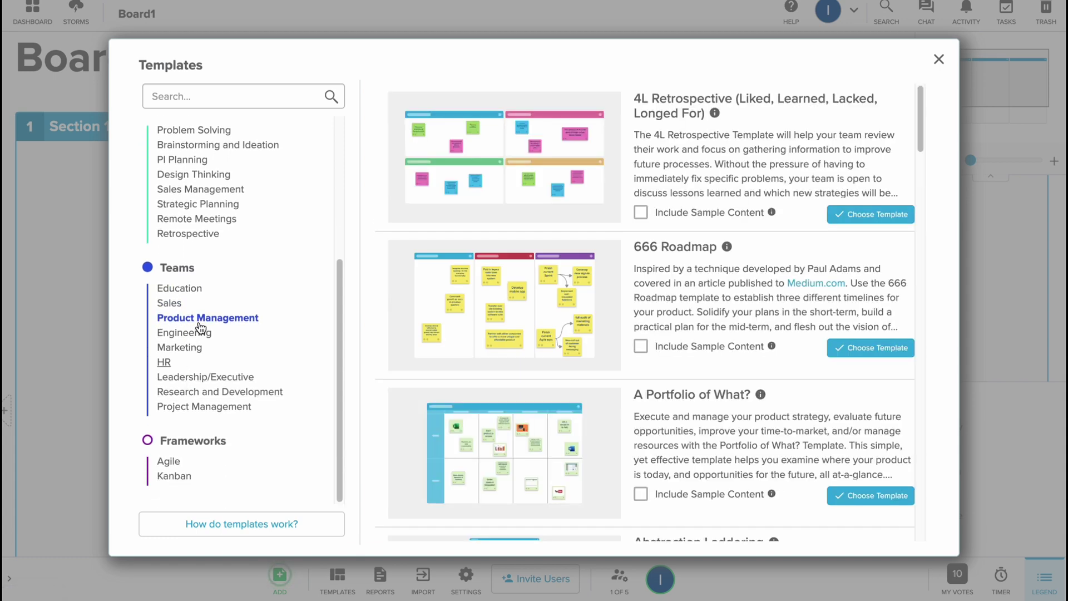
pyautogui.click(168, 462)
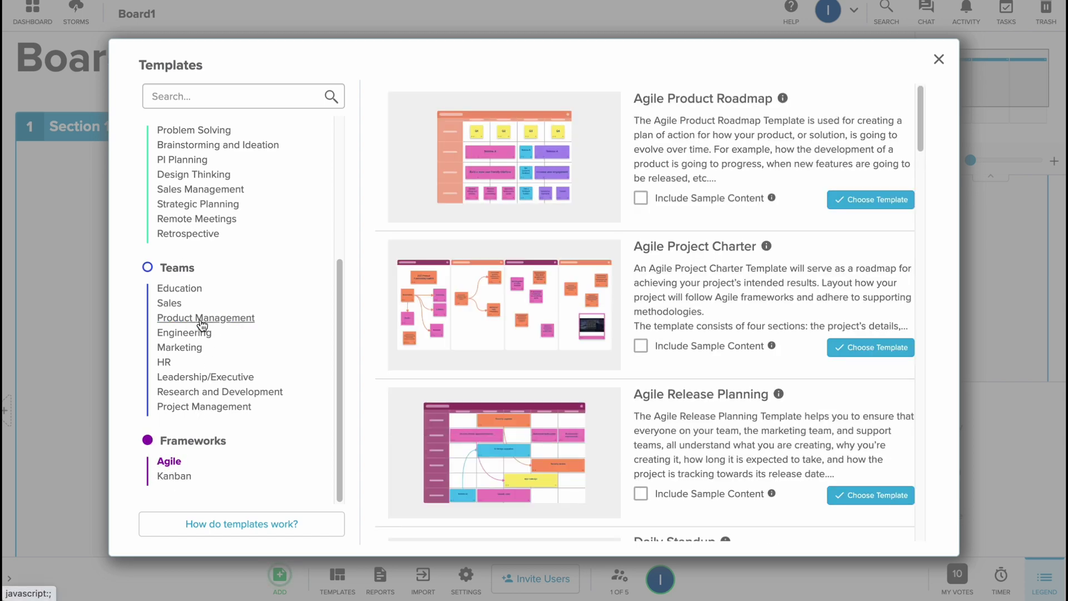
pyautogui.scroll(6, 231, 317)
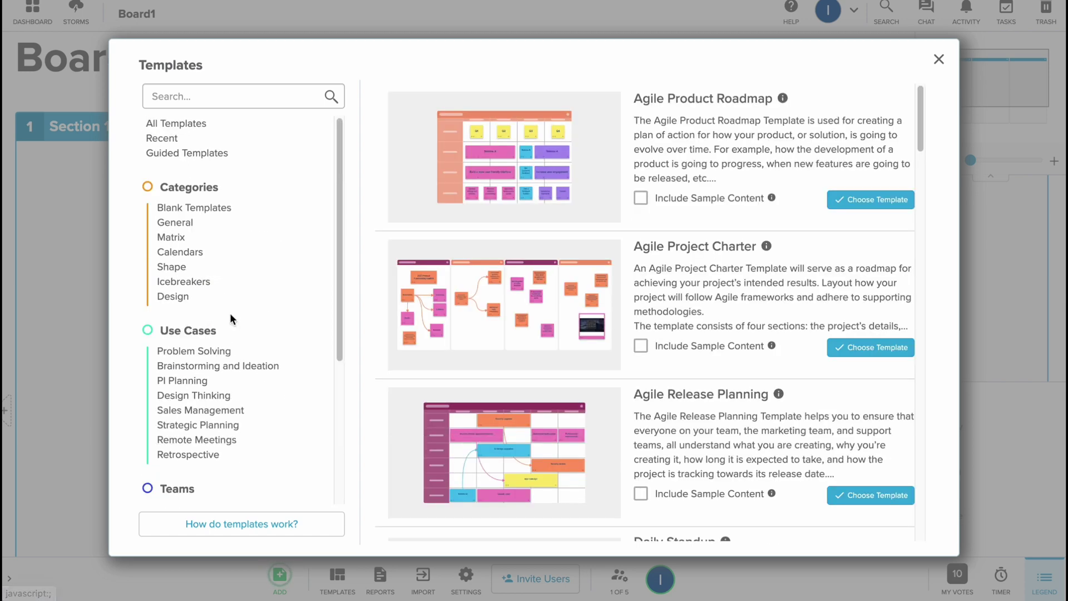
pyautogui.moveTo(470, 297)
# Step: Apply the Agile Project Charter template to Board1
pyautogui.click(878, 351)
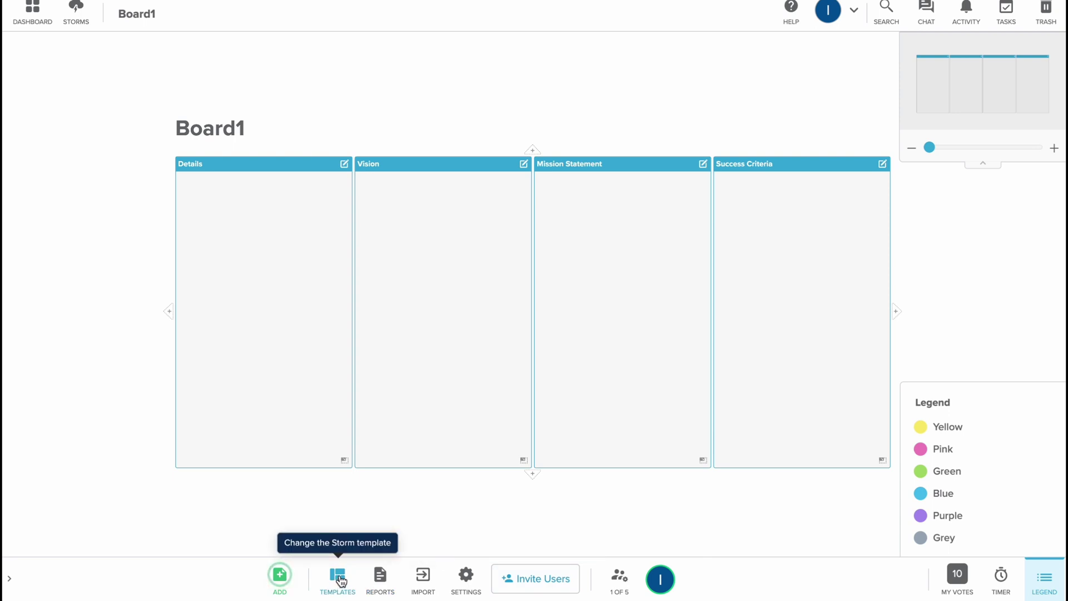
# Step: Reopen the template gallery and list the General templates
pyautogui.click(338, 578)
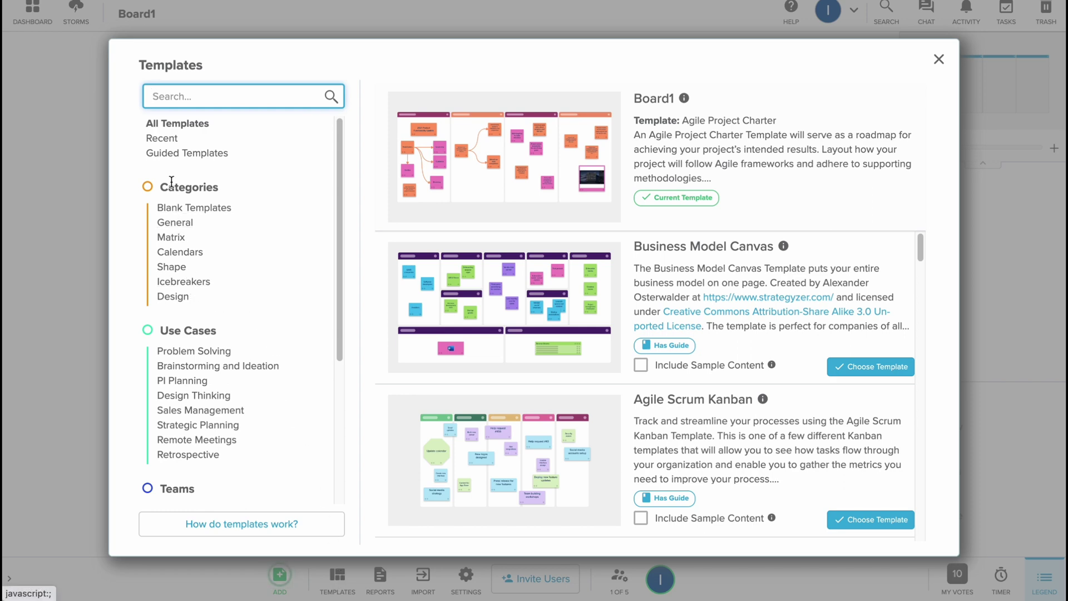
pyautogui.click(184, 211)
pyautogui.click(175, 223)
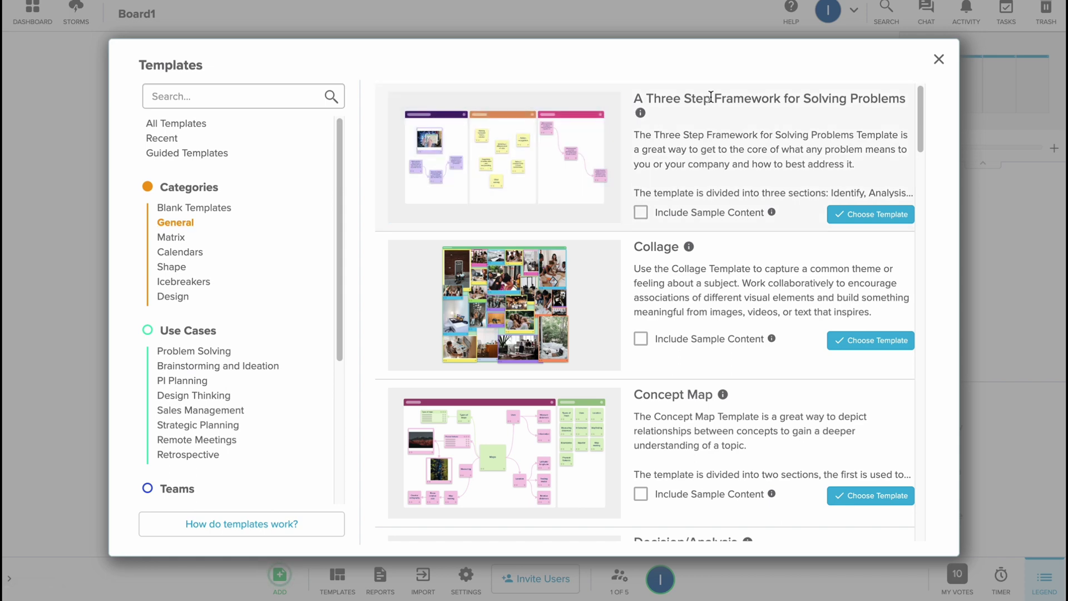
# Step: Switch Board1 to A Three Step Framework for Solving Problems template and look around the board
pyautogui.click(873, 216)
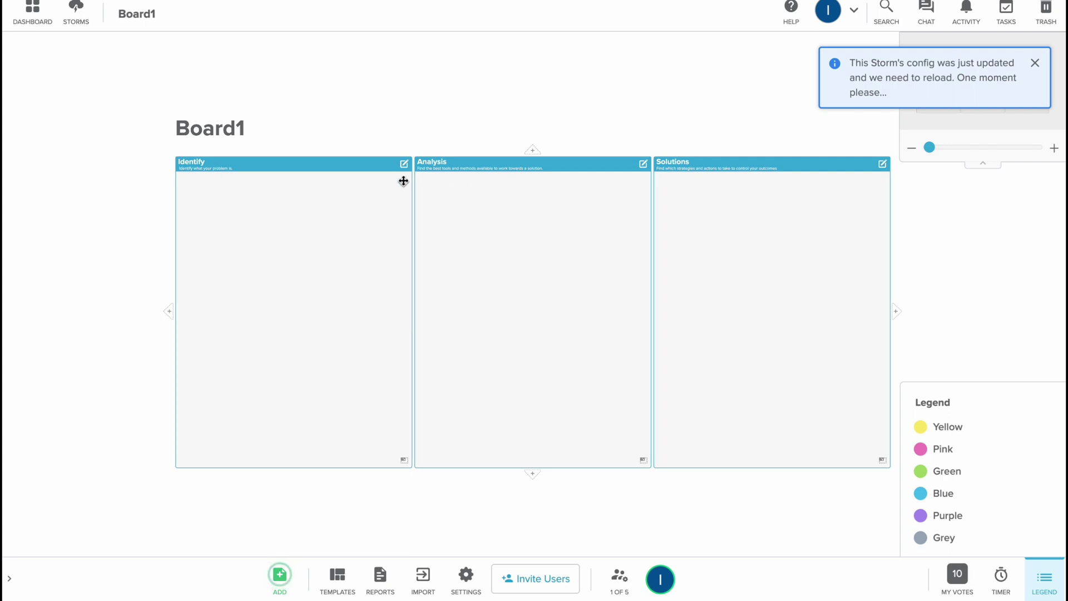
pyautogui.scroll(5, 207, 167)
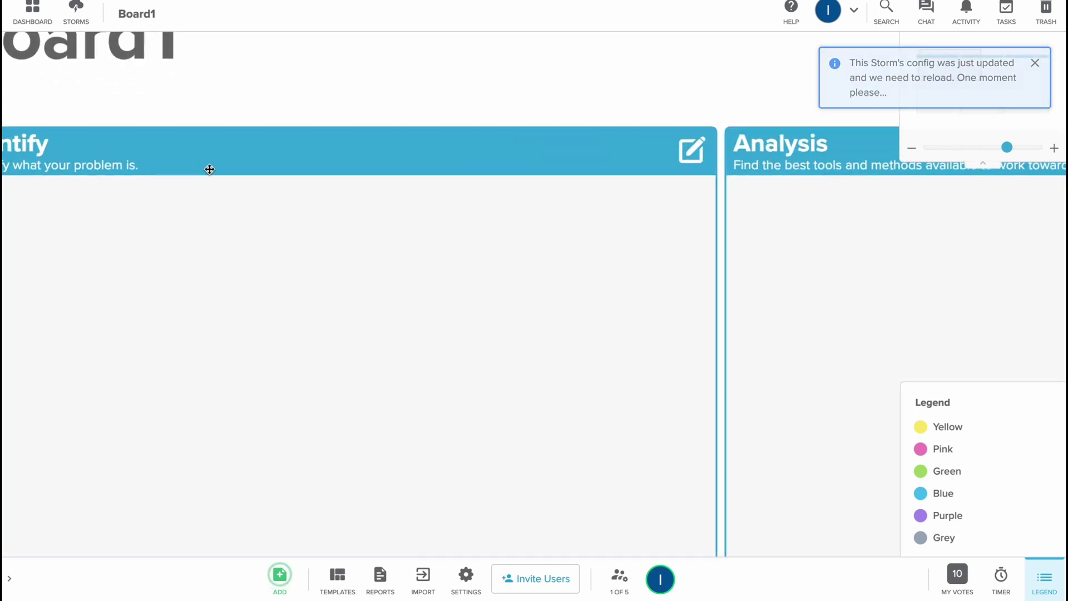
pyautogui.hscroll(10, 567, 189)
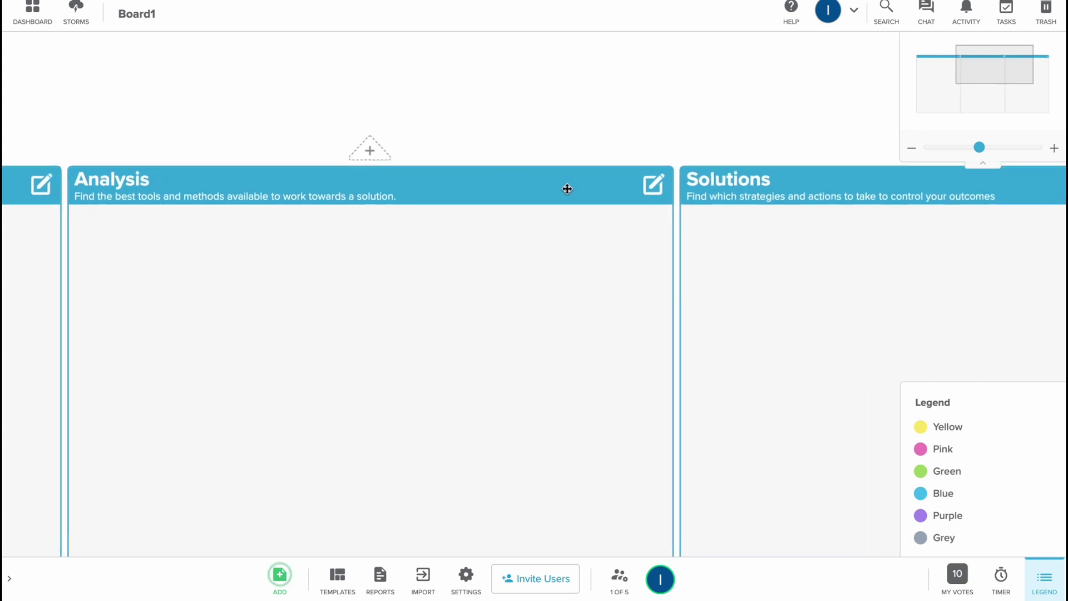
pyautogui.hscroll(-10, 567, 189)
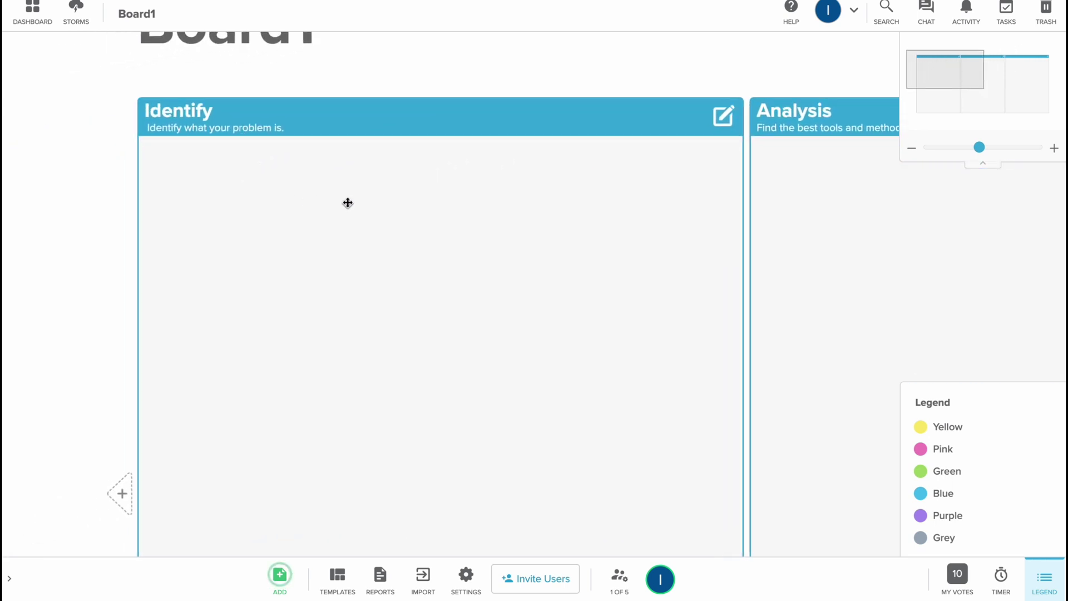
pyautogui.scroll(-3, 348, 203)
pyautogui.scroll(-2, 426, 223)
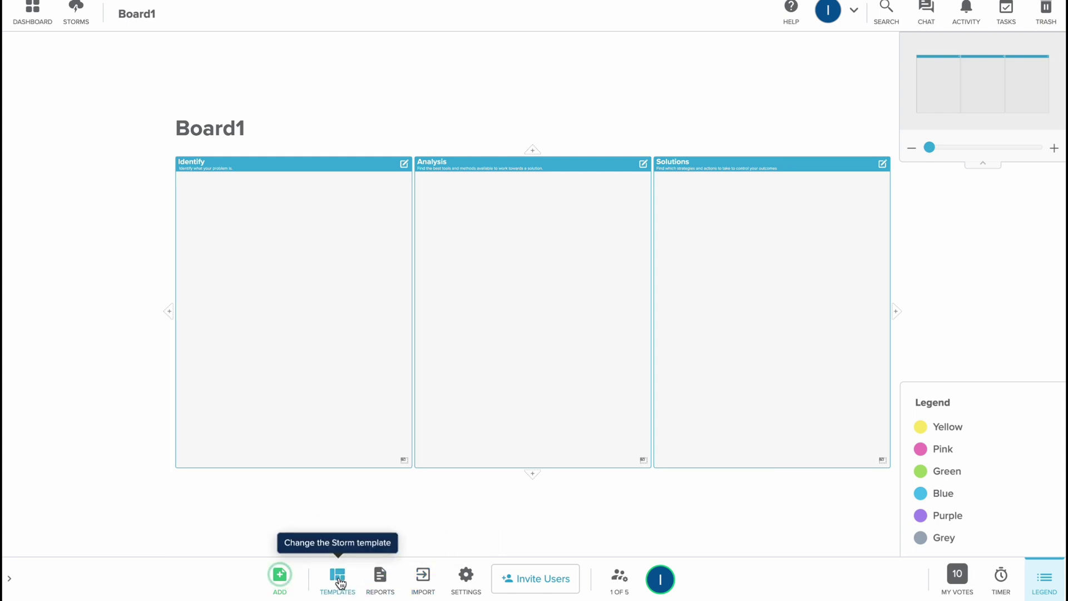
# Step: Add a yellow sticky note reading 'Subscribe ti my channel' to the board
pyautogui.click(281, 579)
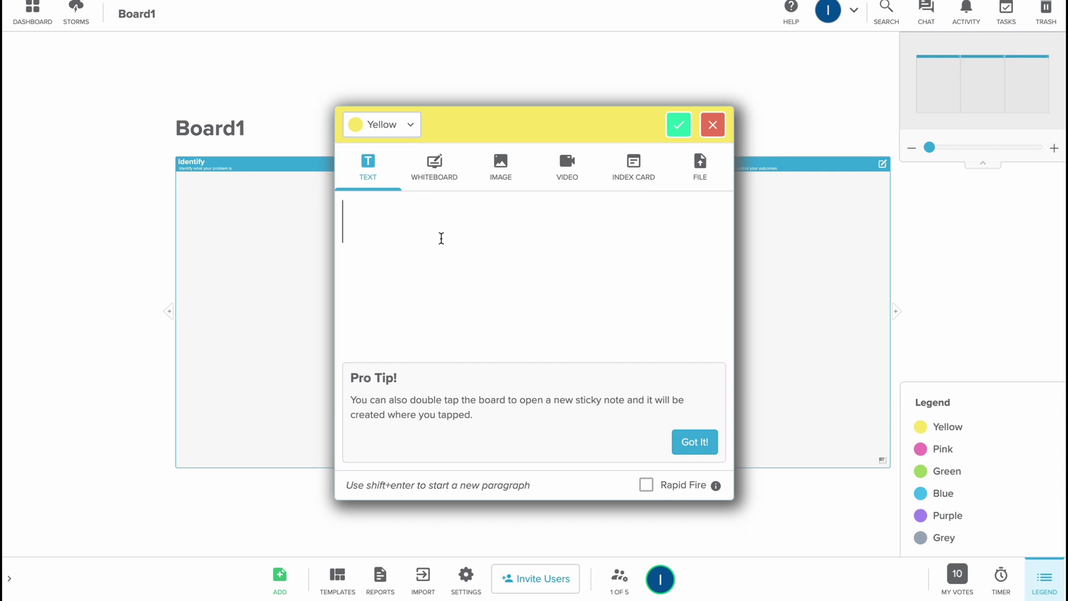
pyautogui.write('Subscribe ')
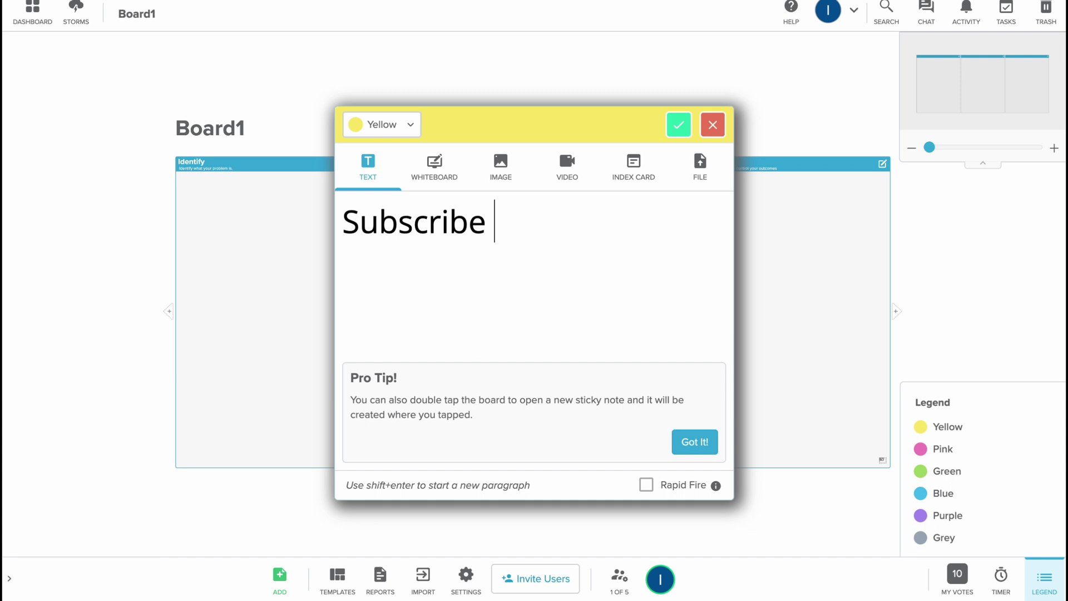
pyautogui.write('ti my channelk')
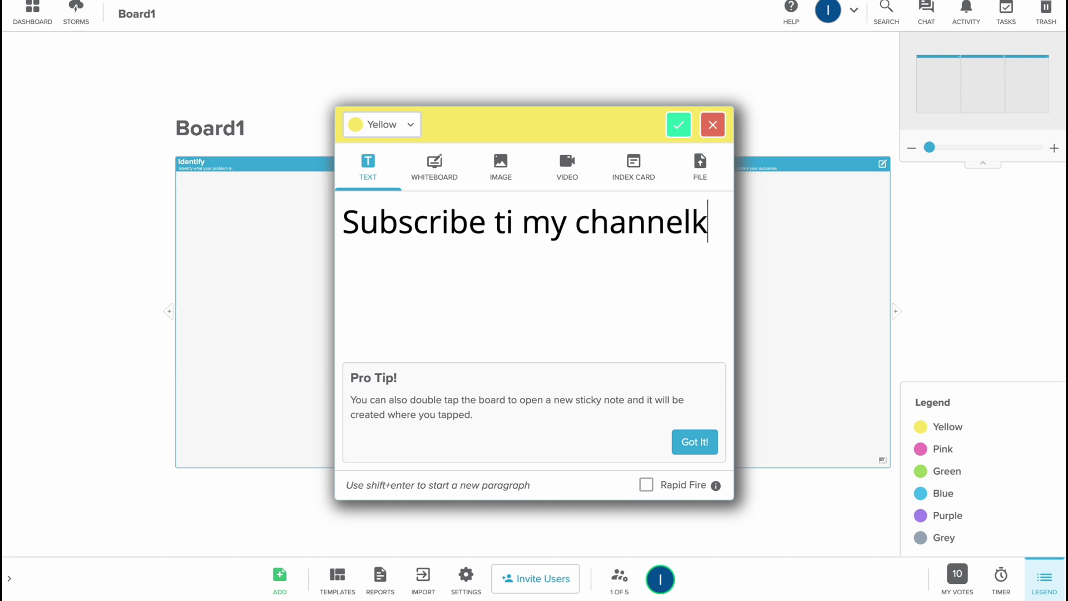
pyautogui.press('BackSpace')
pyautogui.click(695, 442)
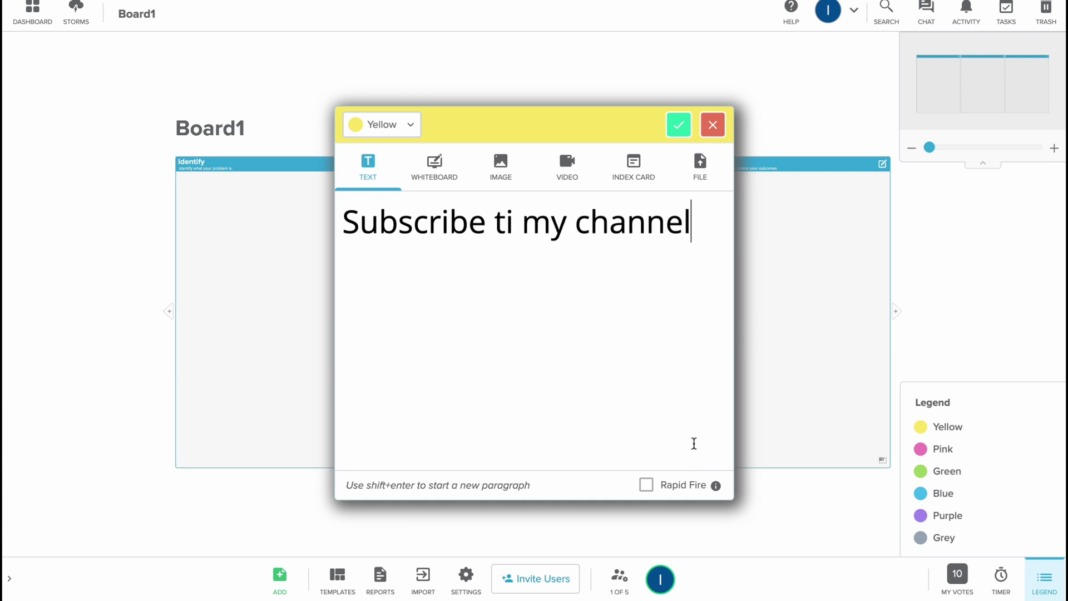
pyautogui.click(685, 133)
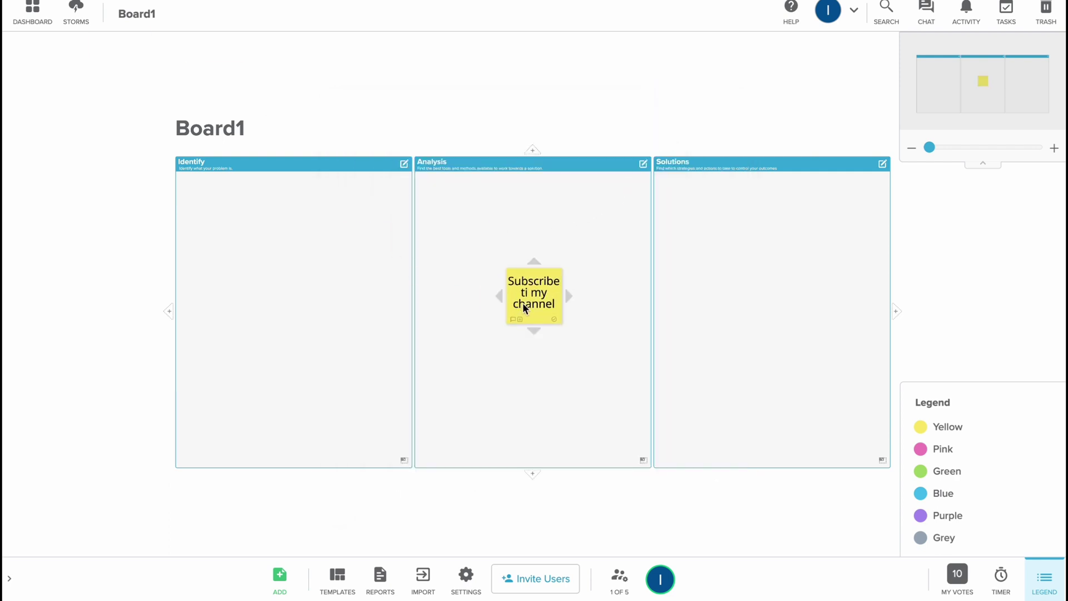
# Step: Move the yellow note into Identify and add a green 'Idea1' sticky note to Analysis
pyautogui.moveTo(524, 307); pyautogui.dragTo(223, 219)
pyautogui.click(279, 576)
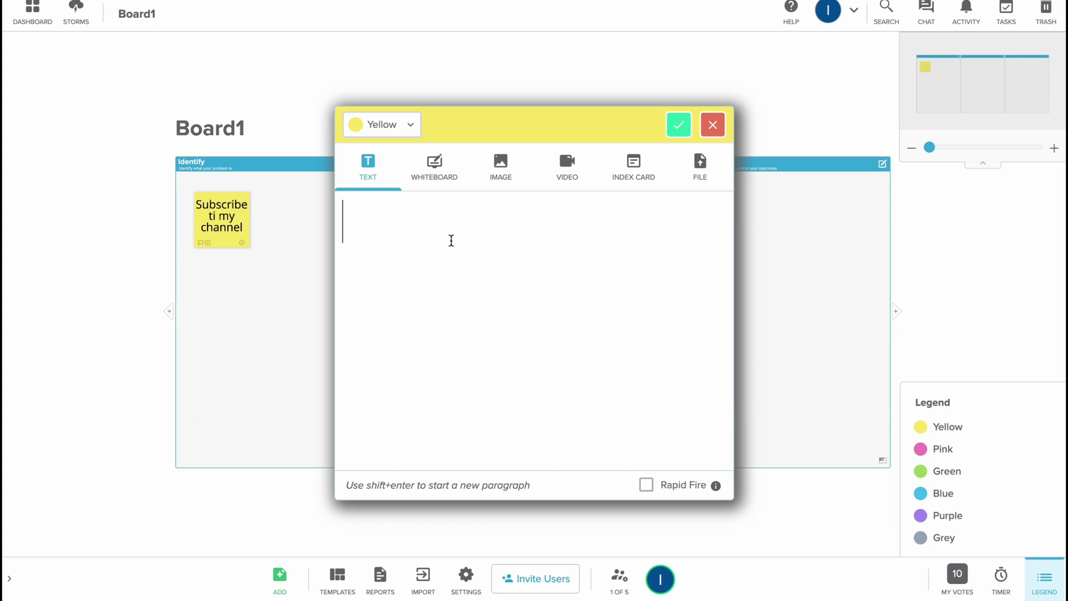
pyautogui.write('Idea1')
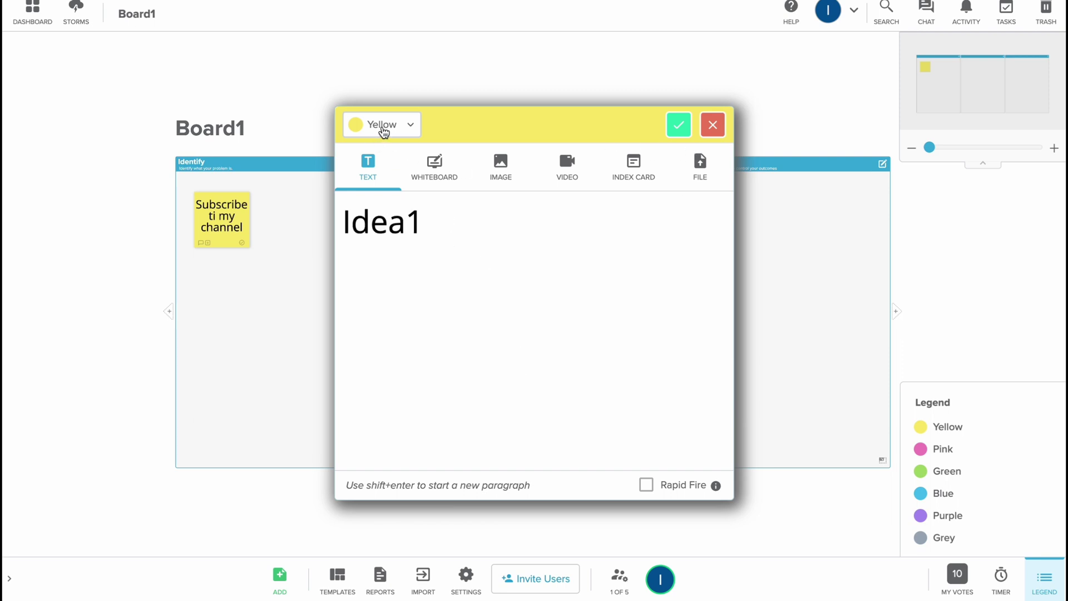
pyautogui.click(404, 127)
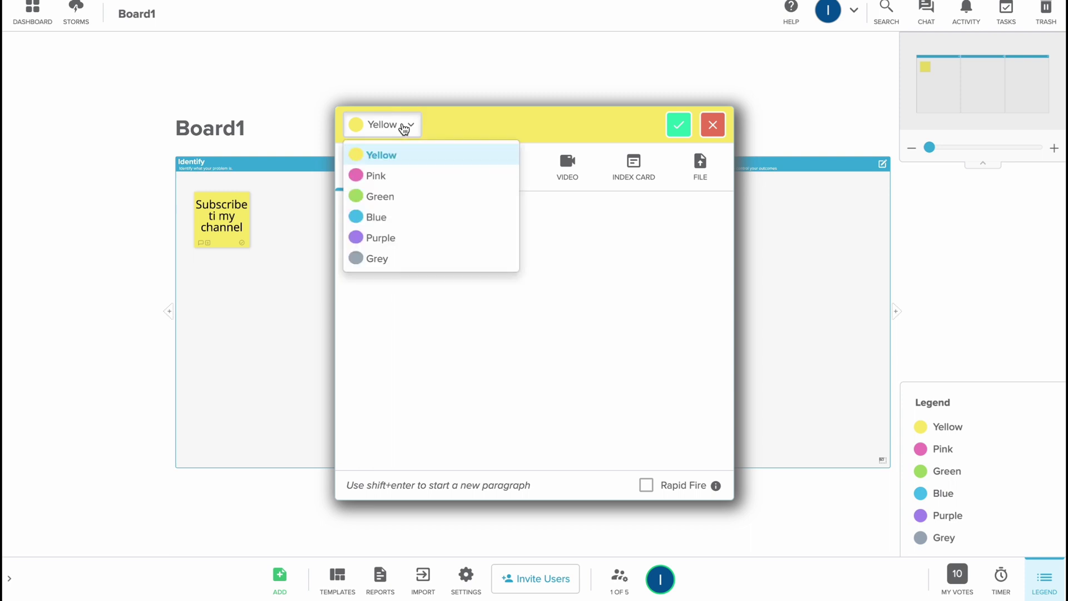
pyautogui.click(390, 201)
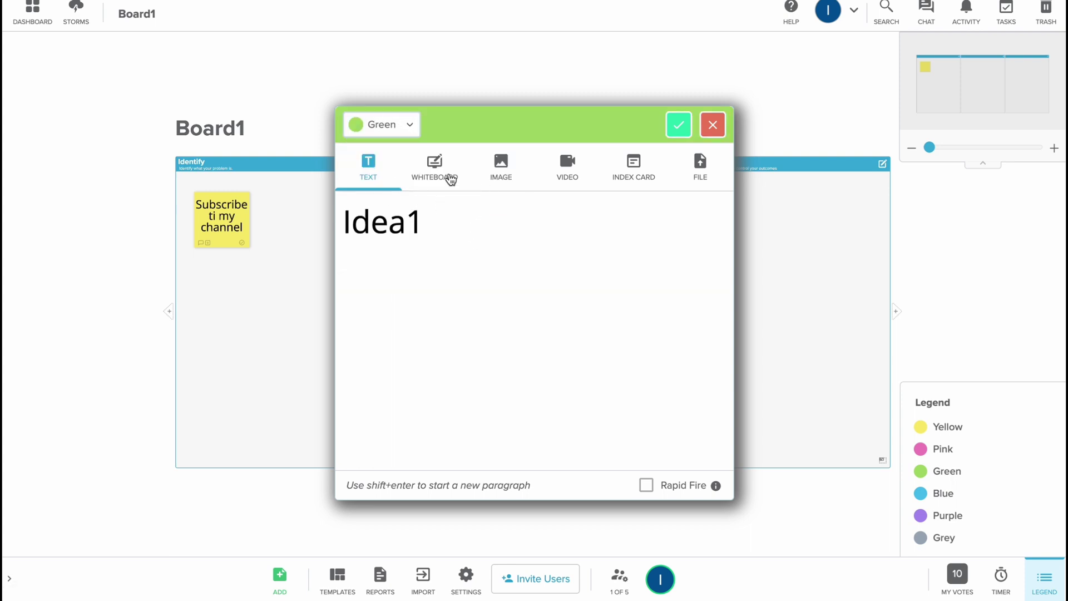
pyautogui.click(679, 125)
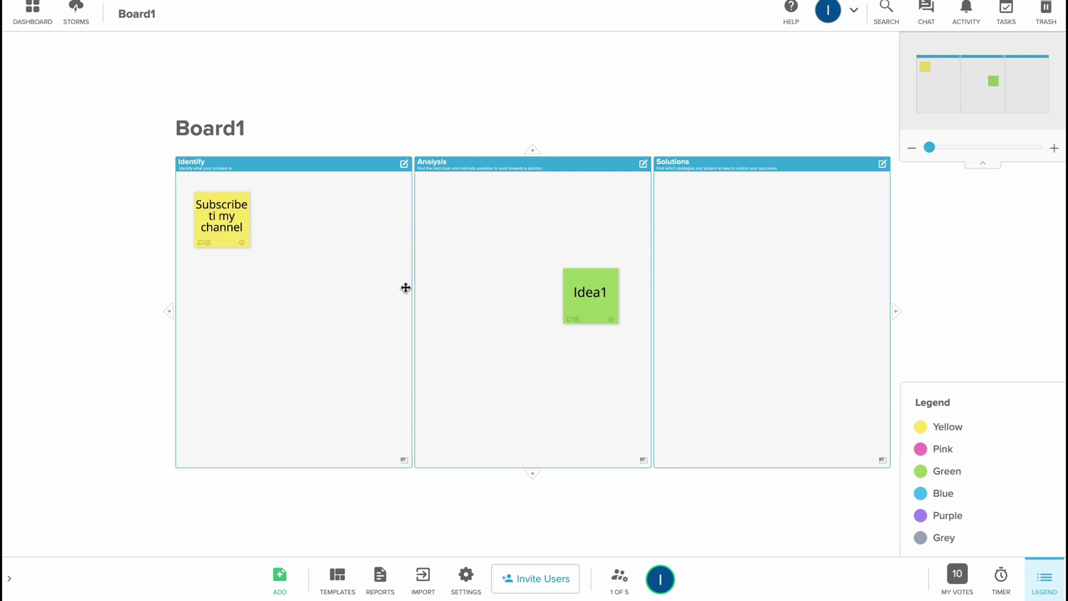
# Step: Move Idea1 to the top of Analysis and link the yellow note to it with one arrow
pyautogui.moveTo(607, 309); pyautogui.dragTo(476, 232)
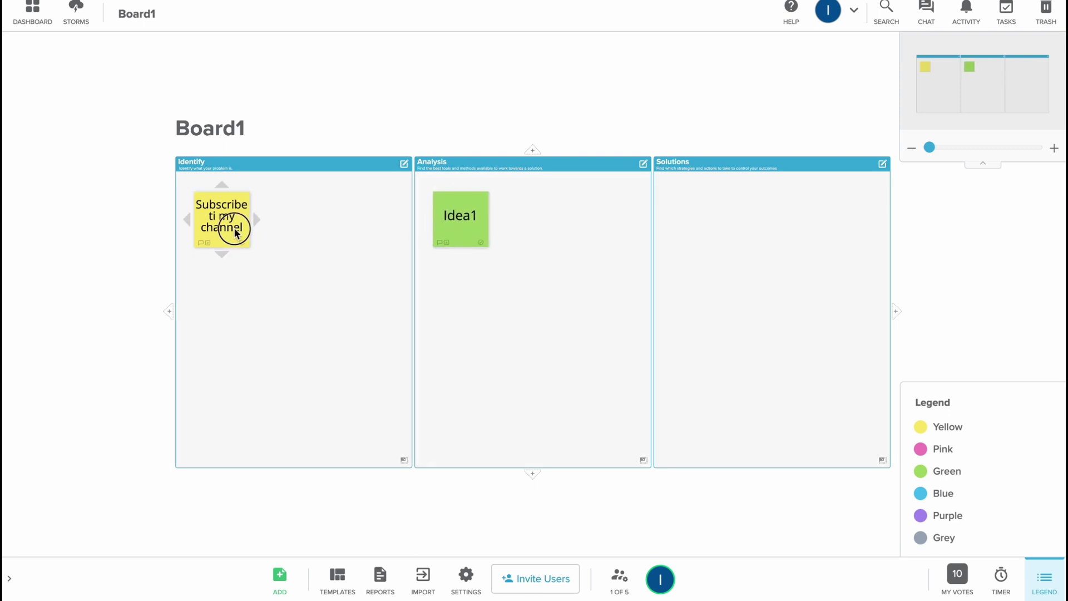
pyautogui.moveTo(264, 237); pyautogui.dragTo(461, 220)
pyautogui.moveTo(228, 261); pyautogui.dragTo(459, 246)
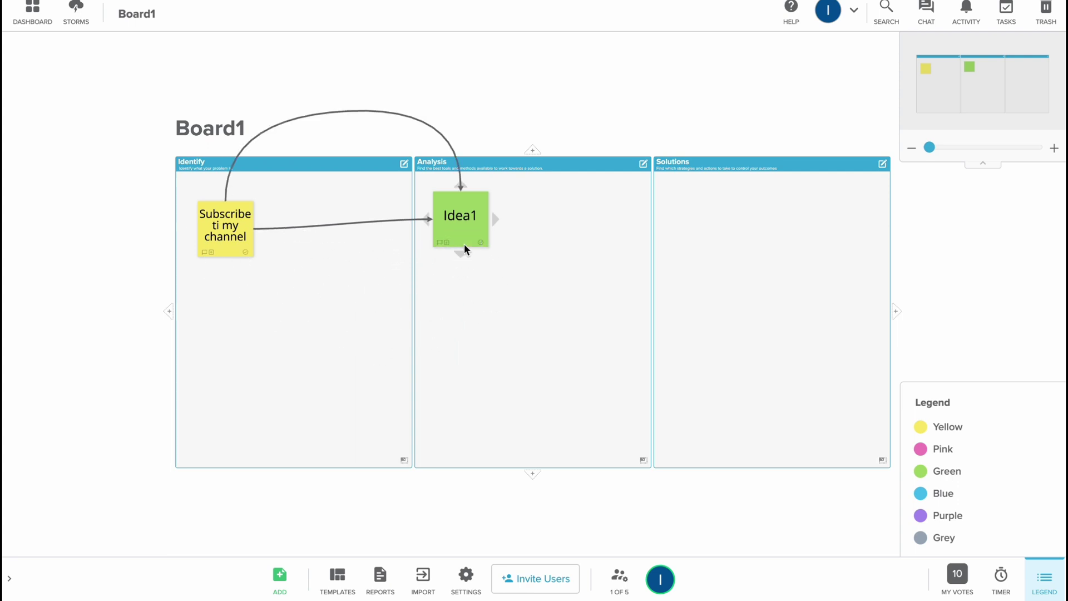
pyautogui.click(447, 146)
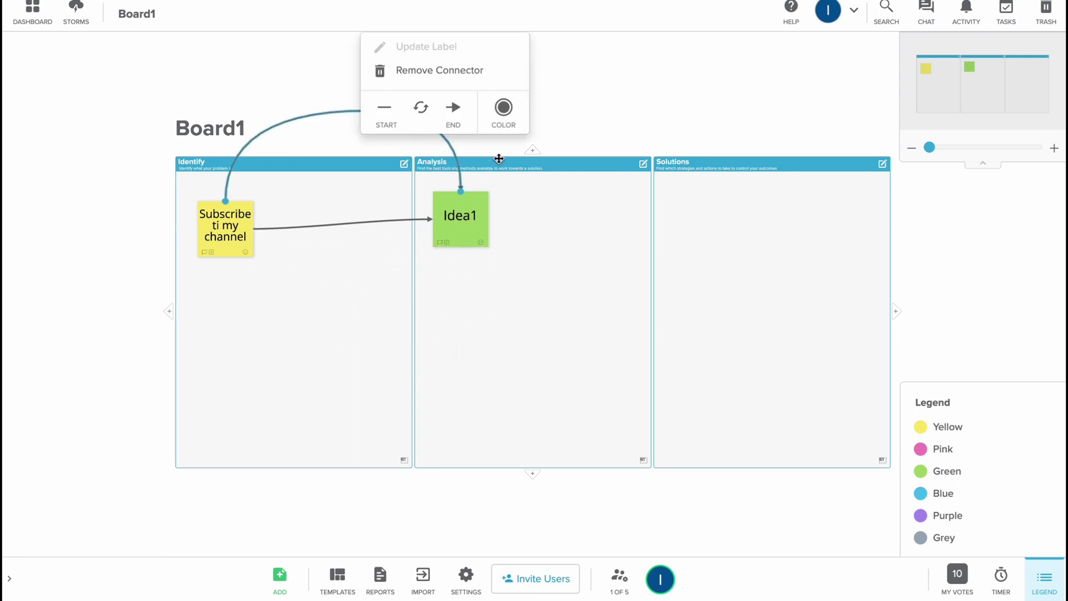
pyautogui.press('Delete')
# Step: Review the arrow's colour options and close them, leaving the connector dark
pyautogui.click(348, 225)
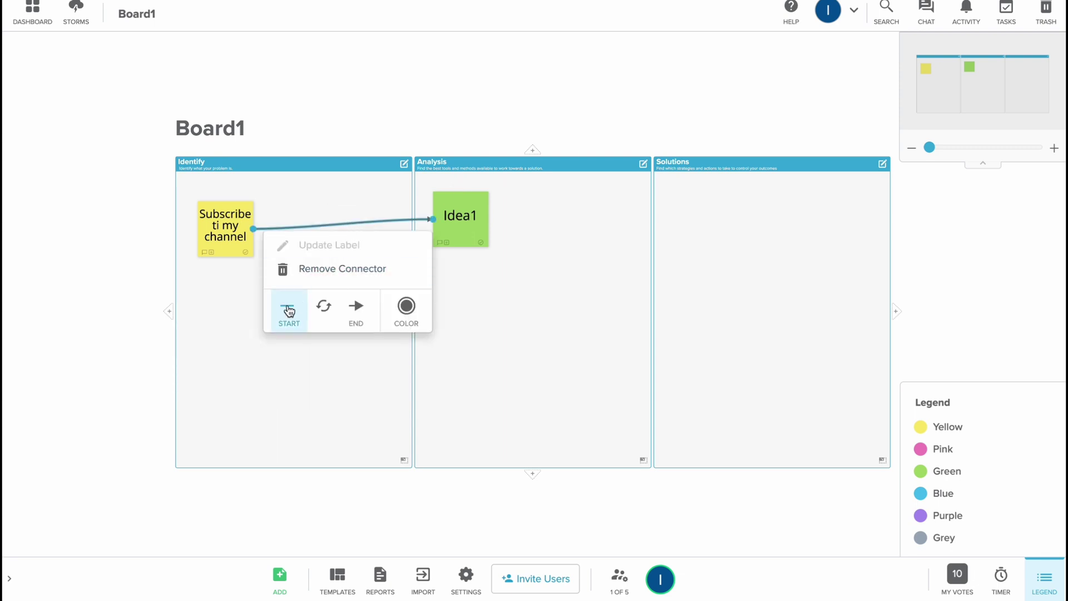
pyautogui.click(407, 306)
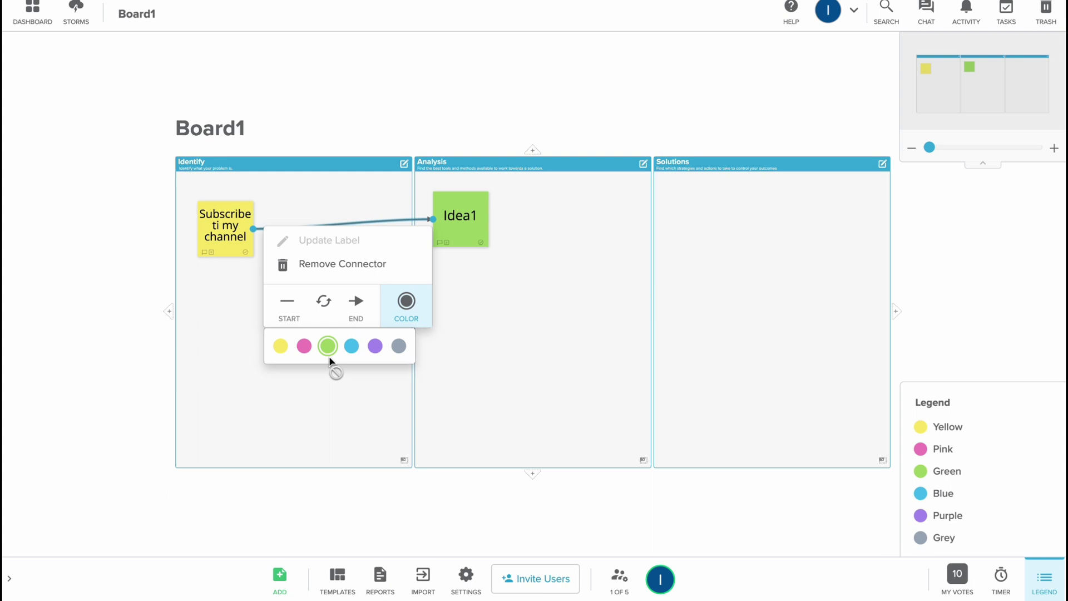
pyautogui.click(391, 120)
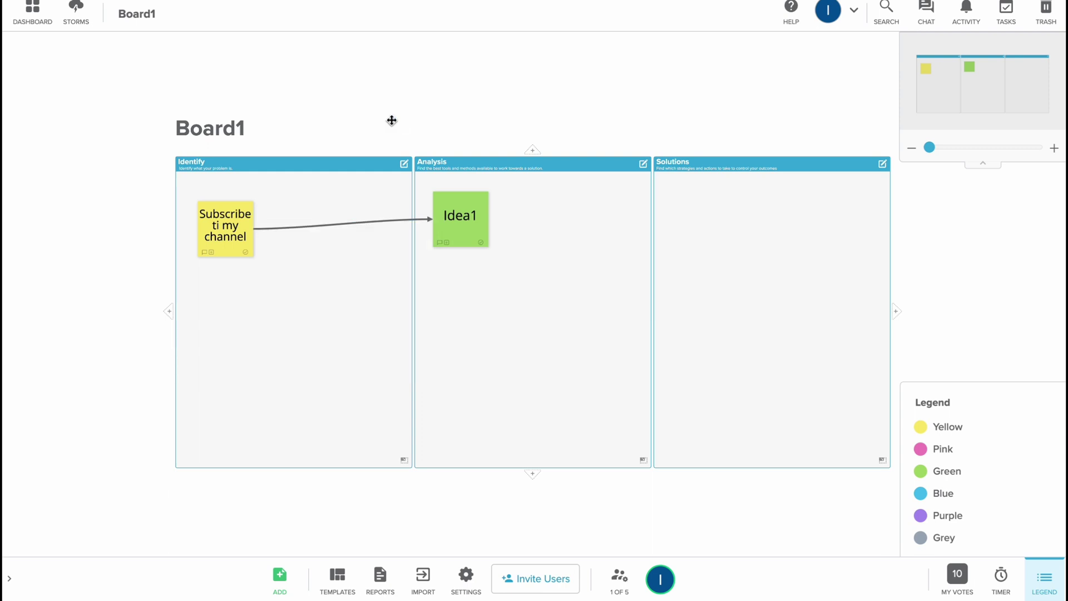
pyautogui.click(366, 229)
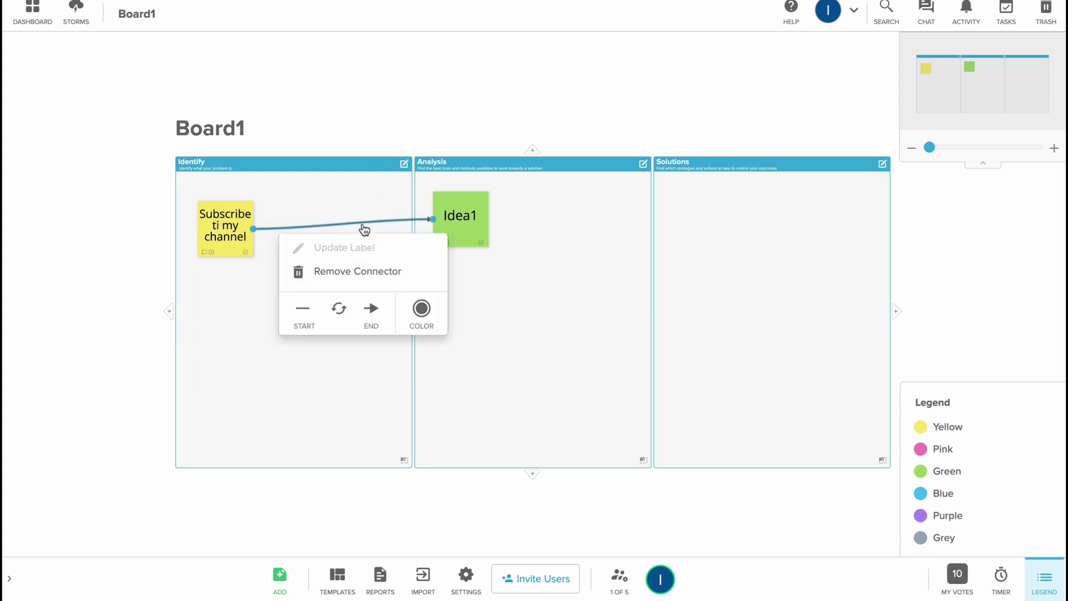
pyautogui.click(422, 306)
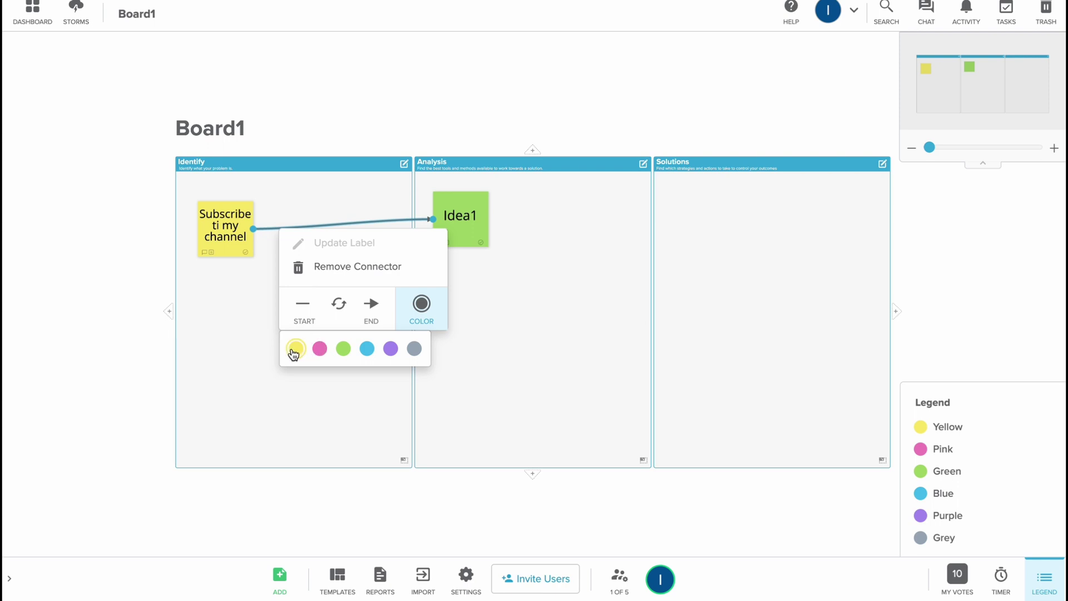
pyautogui.click(360, 95)
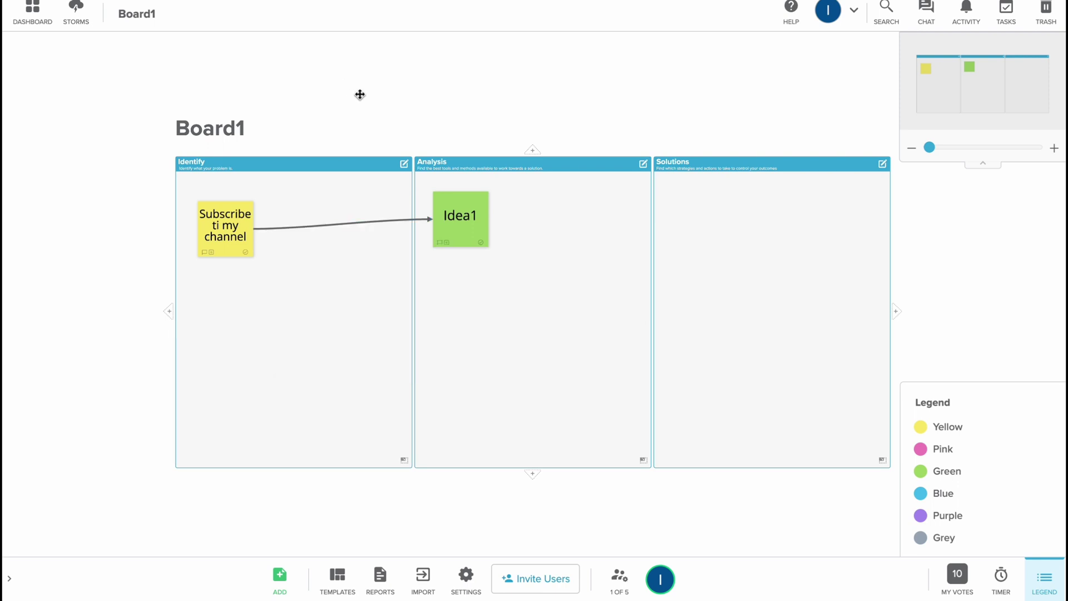
# Step: Look at the Whiteboard, Image and Video content types, then add a green index card titled 13
pyautogui.click(280, 576)
pyautogui.click(433, 176)
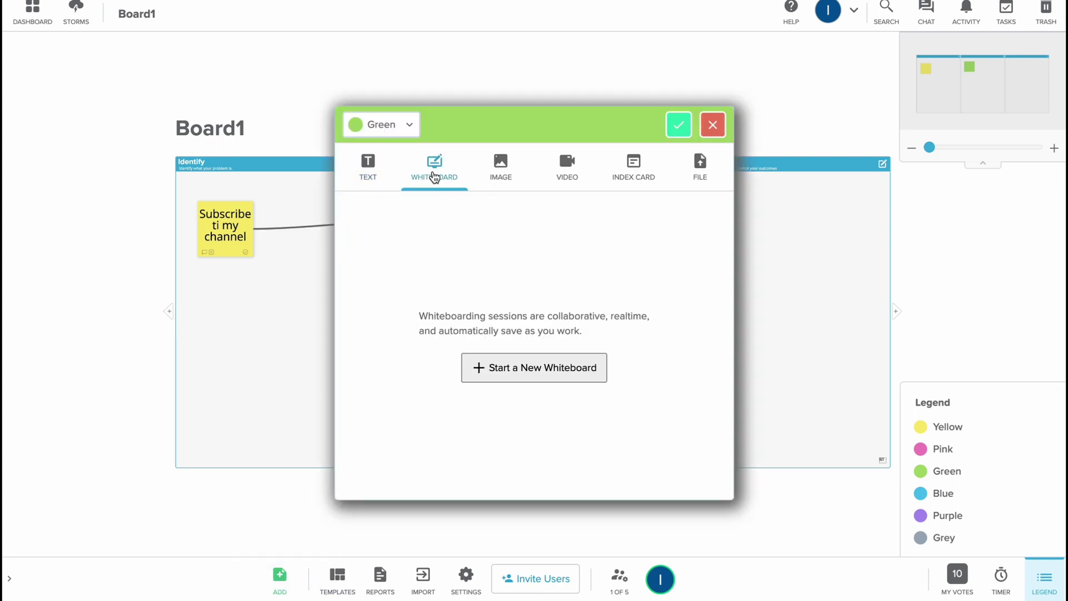
pyautogui.click(501, 185)
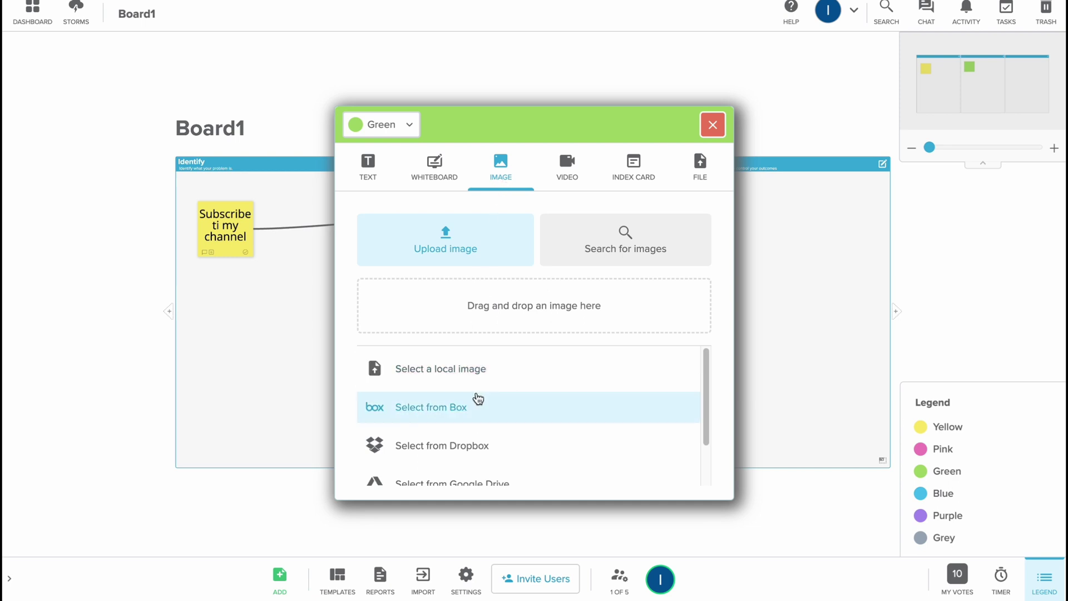
pyautogui.scroll(-1, 472, 452)
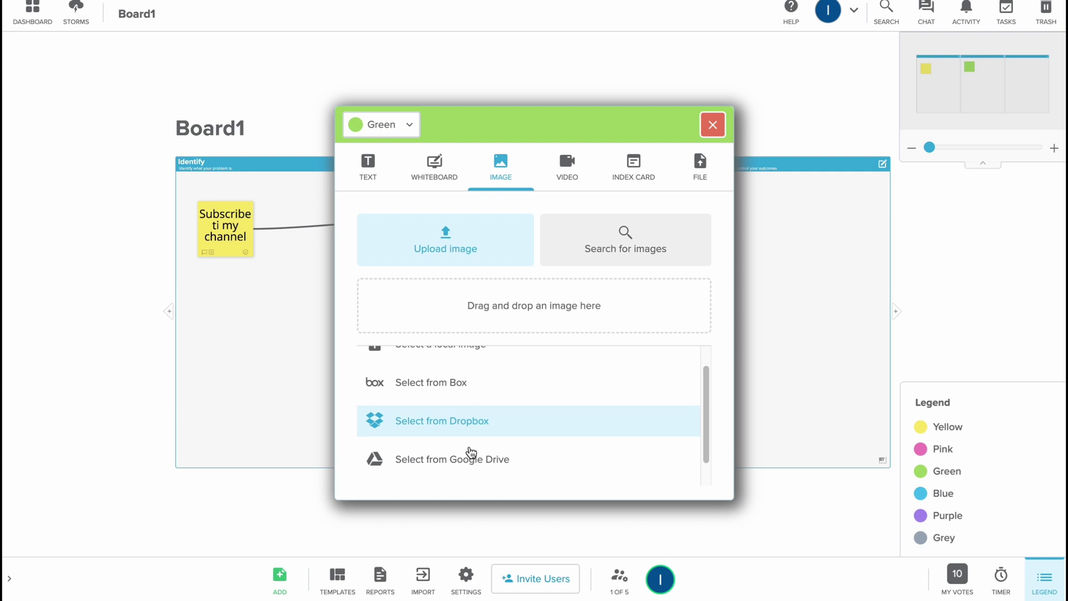
pyautogui.click(562, 171)
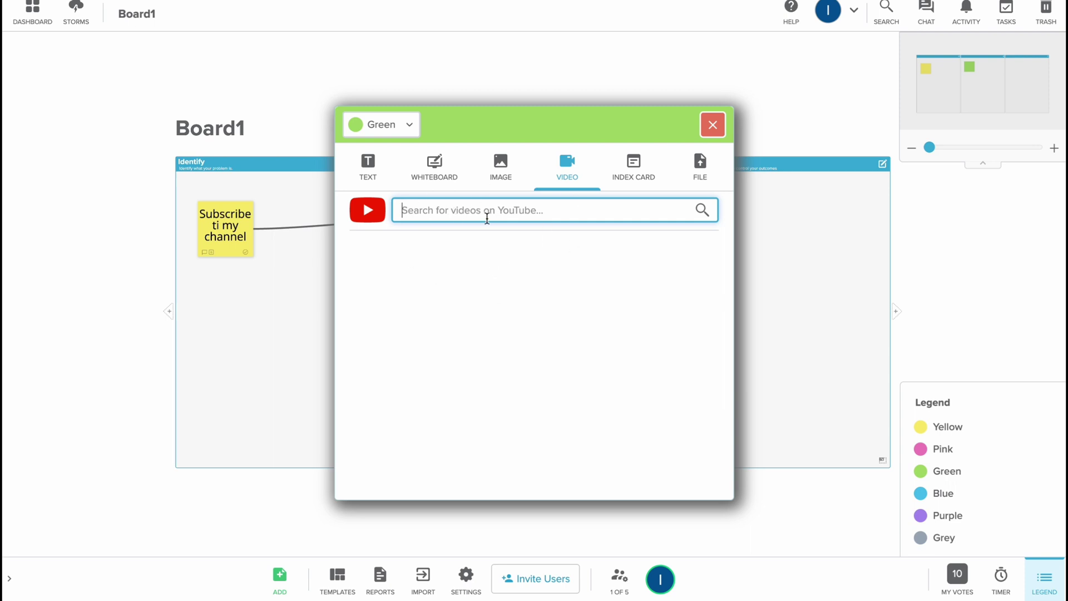
pyautogui.click(633, 167)
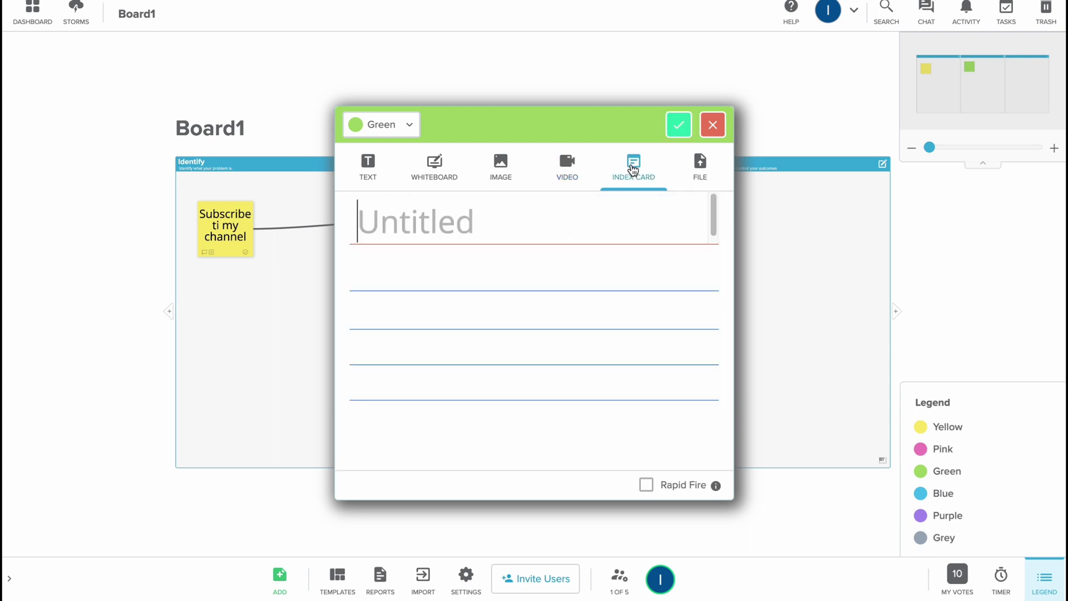
pyautogui.write('13')
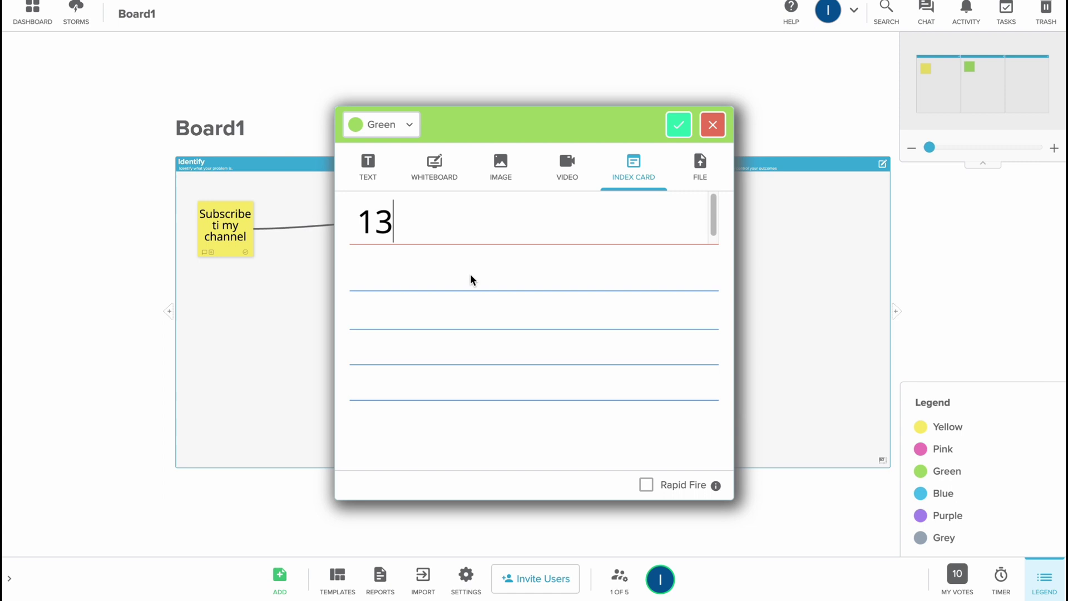
pyautogui.click(680, 125)
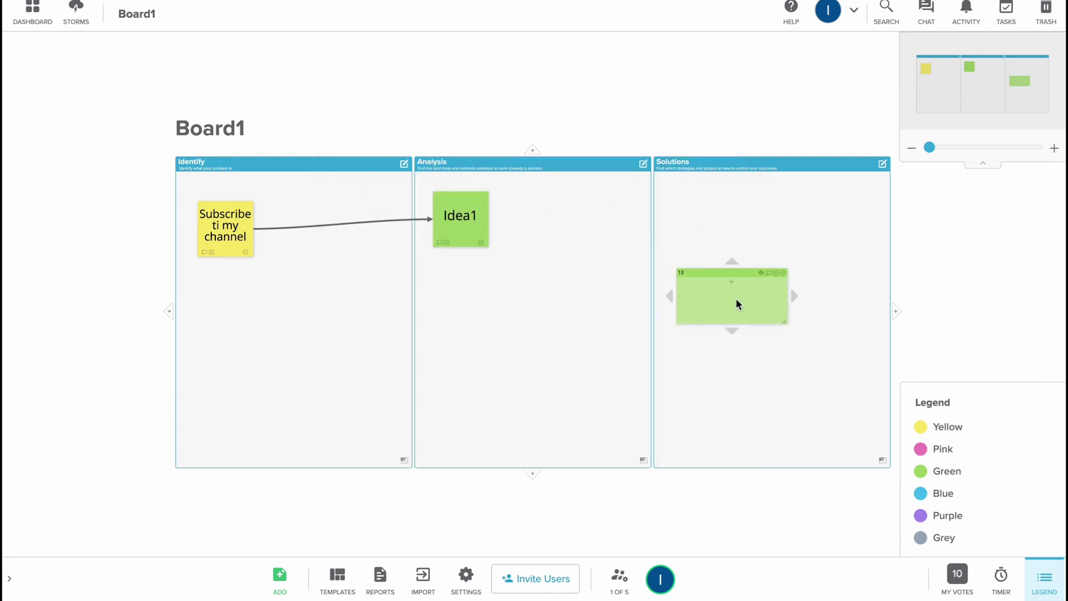
# Step: Move the green 13 card below Idea1 in Analysis and add its first row, 23
pyautogui.moveTo(735, 303); pyautogui.dragTo(502, 306)
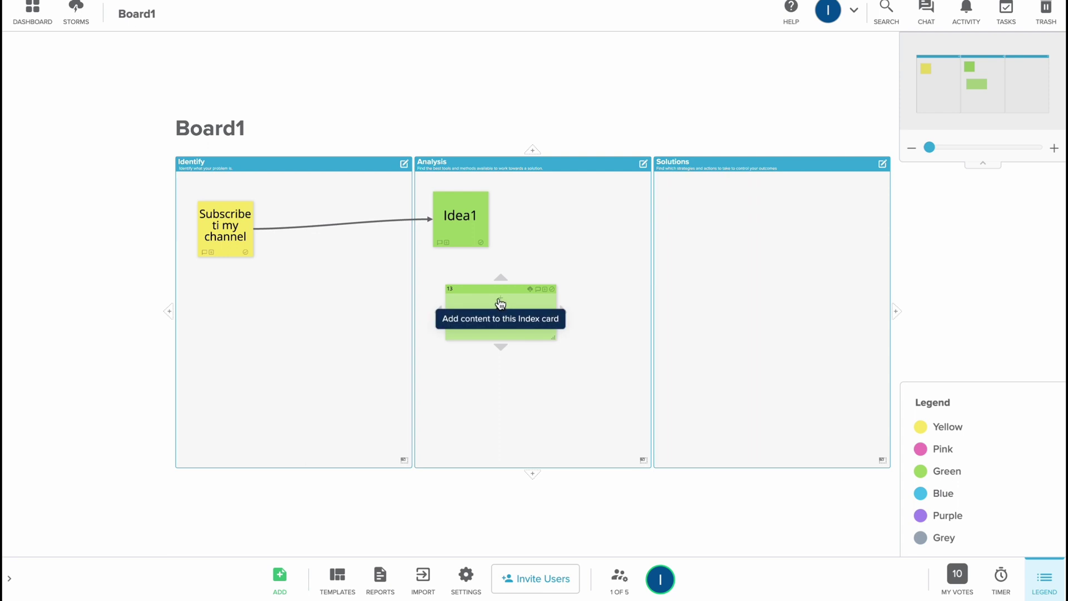
pyautogui.click(500, 303)
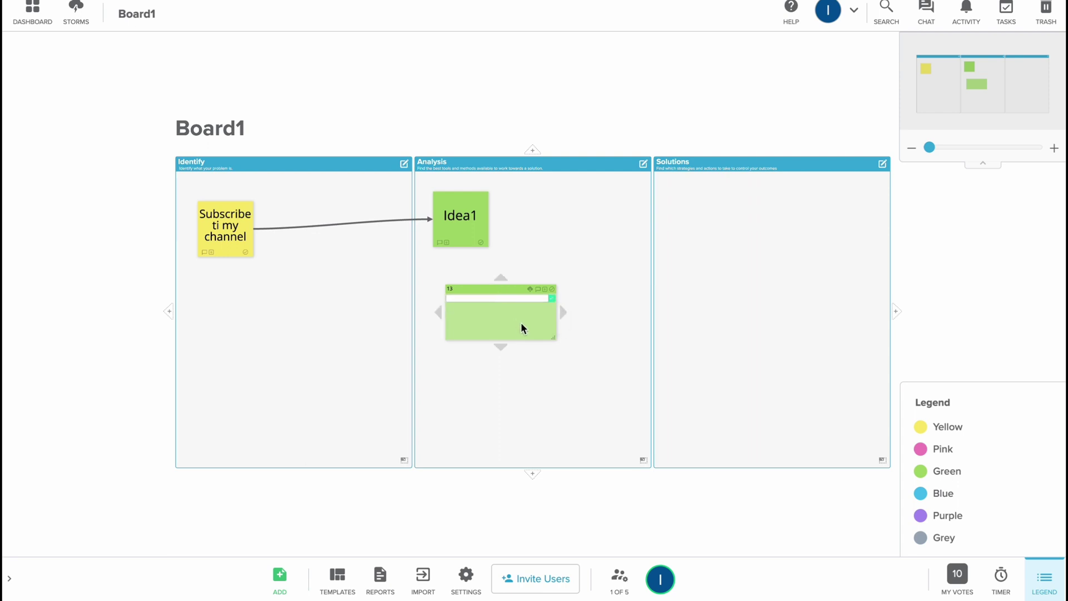
pyautogui.write('23')
pyautogui.scroll(5, 518, 322)
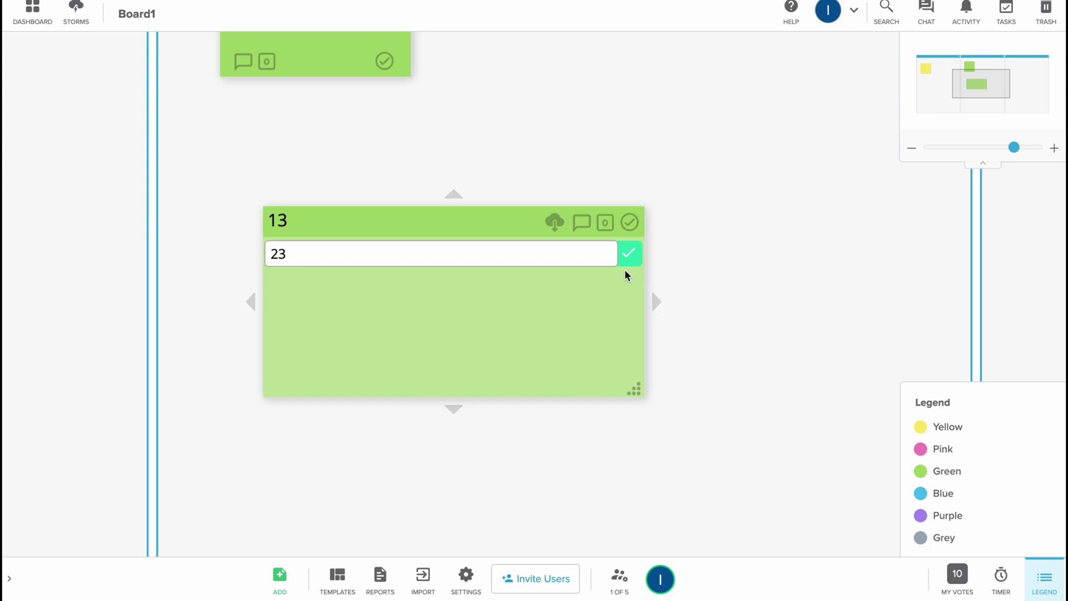
pyautogui.click(626, 257)
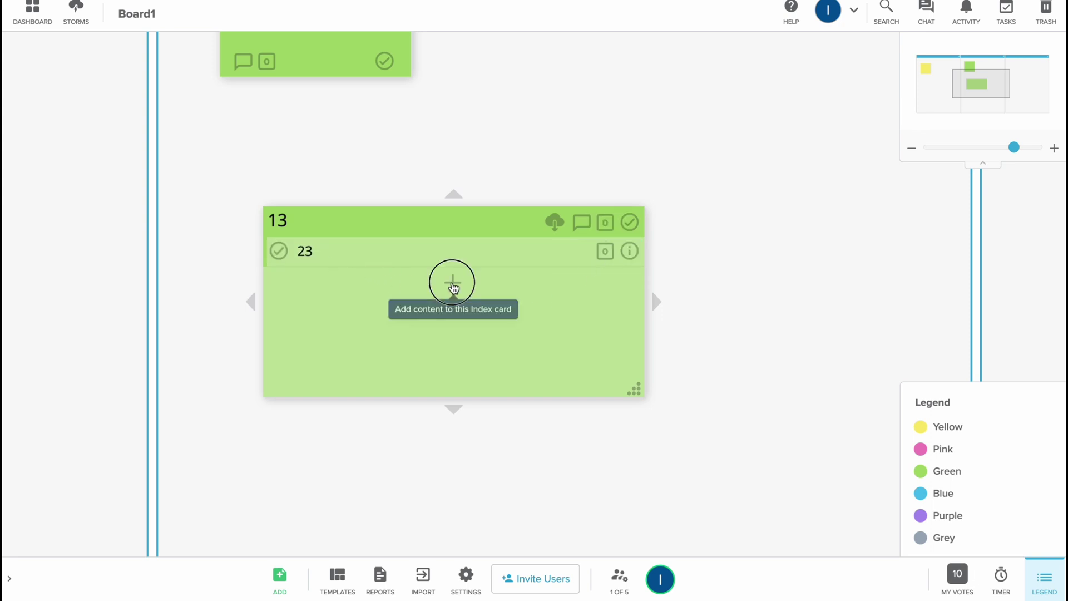
# Step: Add rows 2323 and 3434 to the 13 card
pyautogui.click(451, 282)
pyautogui.write('2323')
pyautogui.click(630, 284)
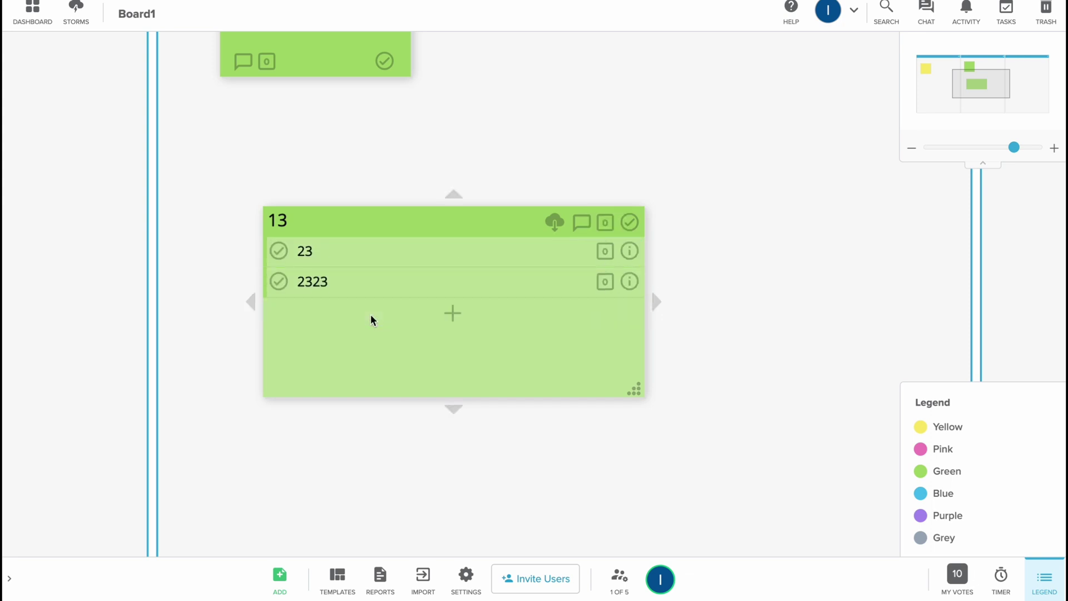
pyautogui.click(440, 318)
pyautogui.write('3434')
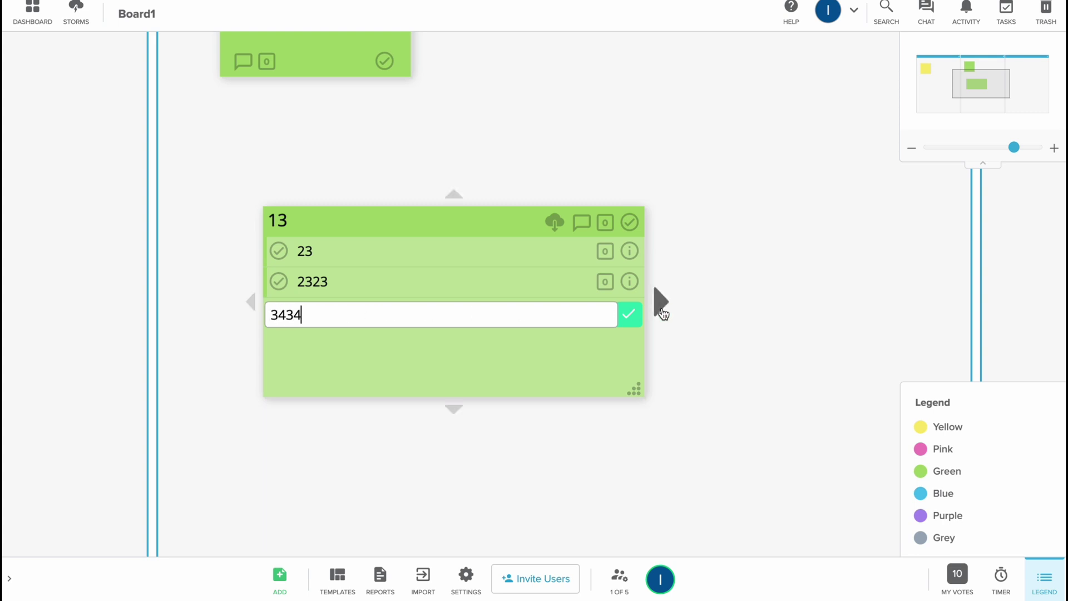
pyautogui.click(630, 314)
pyautogui.scroll(-4, 526, 342)
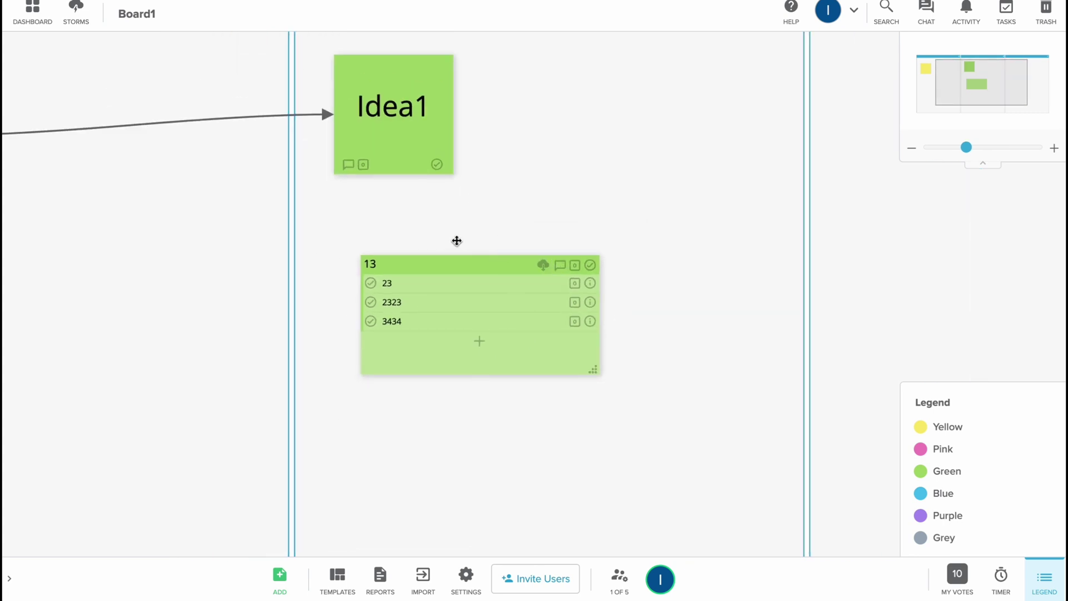
# Step: Pull the 3434, 2323 and 23 rows out of card 13 as standalone notes in Identify
pyautogui.moveTo(476, 249); pyautogui.dragTo(509, 265)
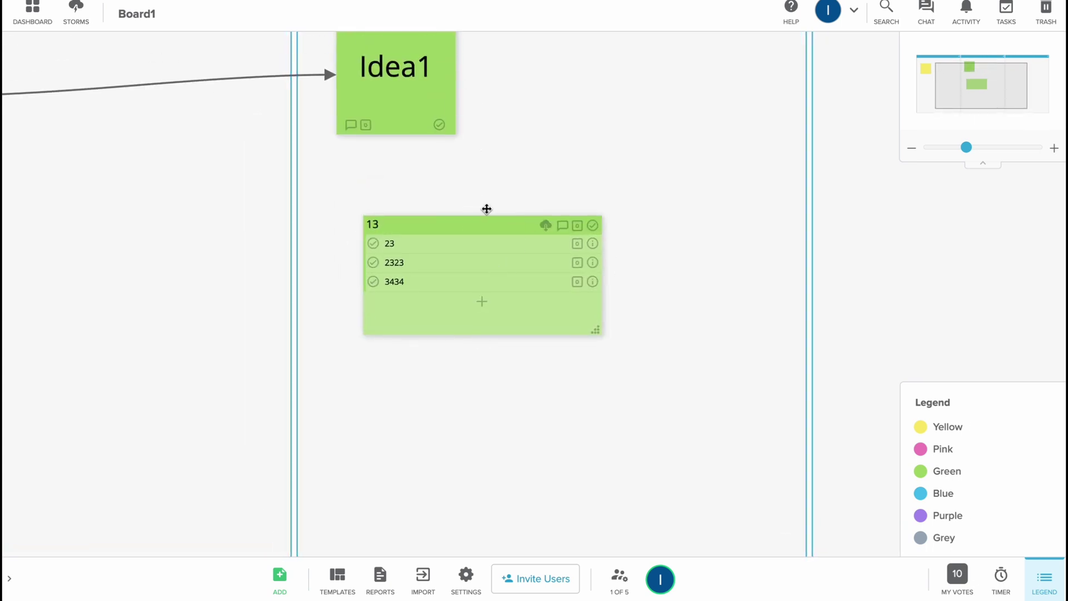
pyautogui.moveTo(487, 210); pyautogui.dragTo(502, 182)
pyautogui.moveTo(508, 143); pyautogui.dragTo(508, 7)
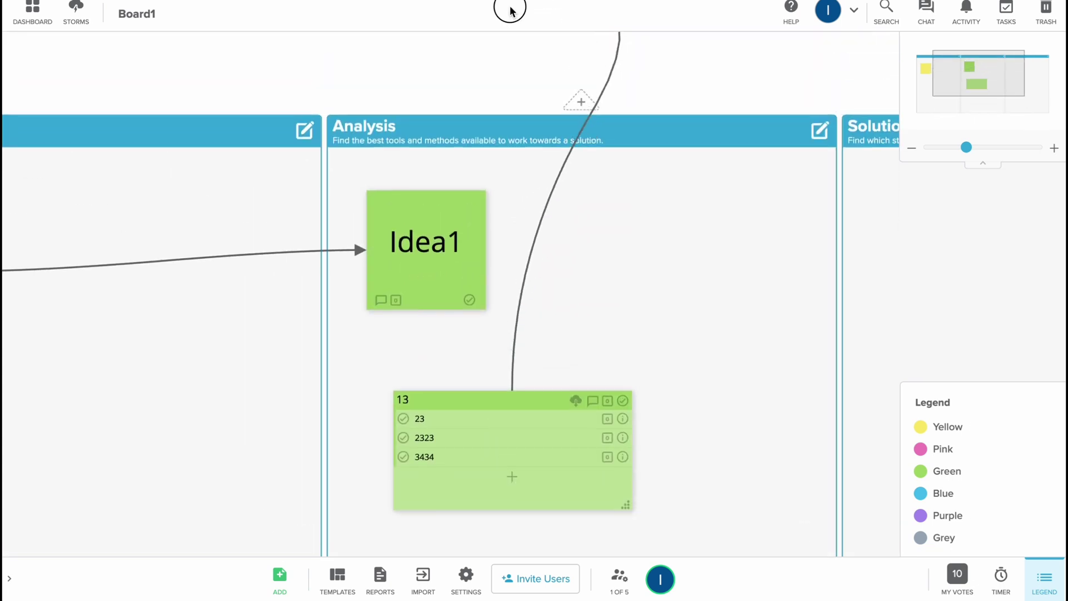
pyautogui.scroll(-5, 451, 314)
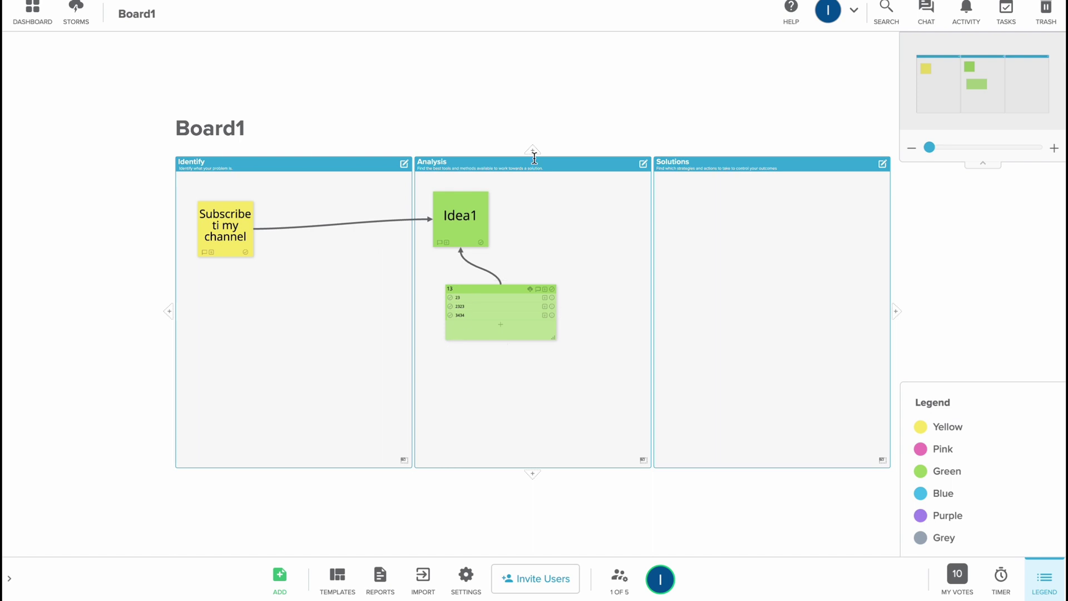
pyautogui.moveTo(487, 314); pyautogui.dragTo(335, 348)
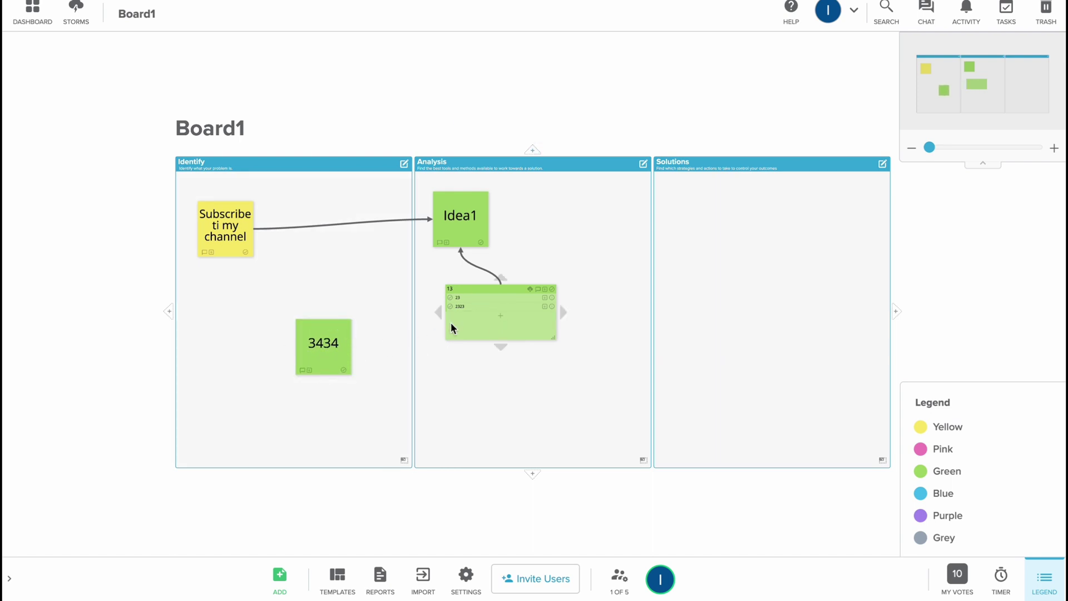
pyautogui.scroll(5, 456, 309)
pyautogui.moveTo(452, 286); pyautogui.dragTo(508, 298)
pyautogui.moveTo(734, 262); pyautogui.dragTo(553, 284)
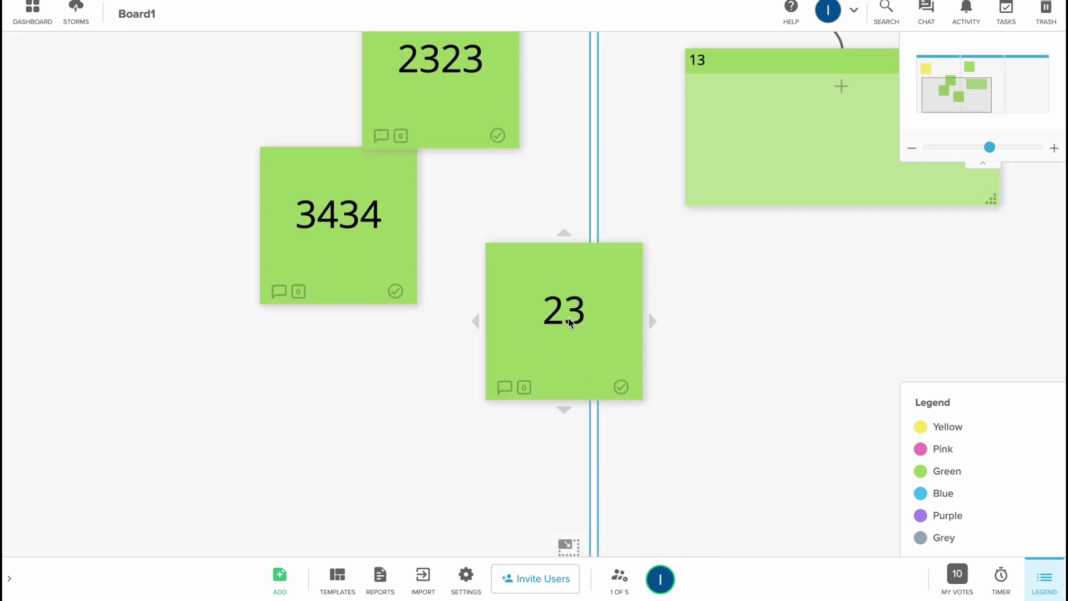
pyautogui.scroll(-5, 557, 326)
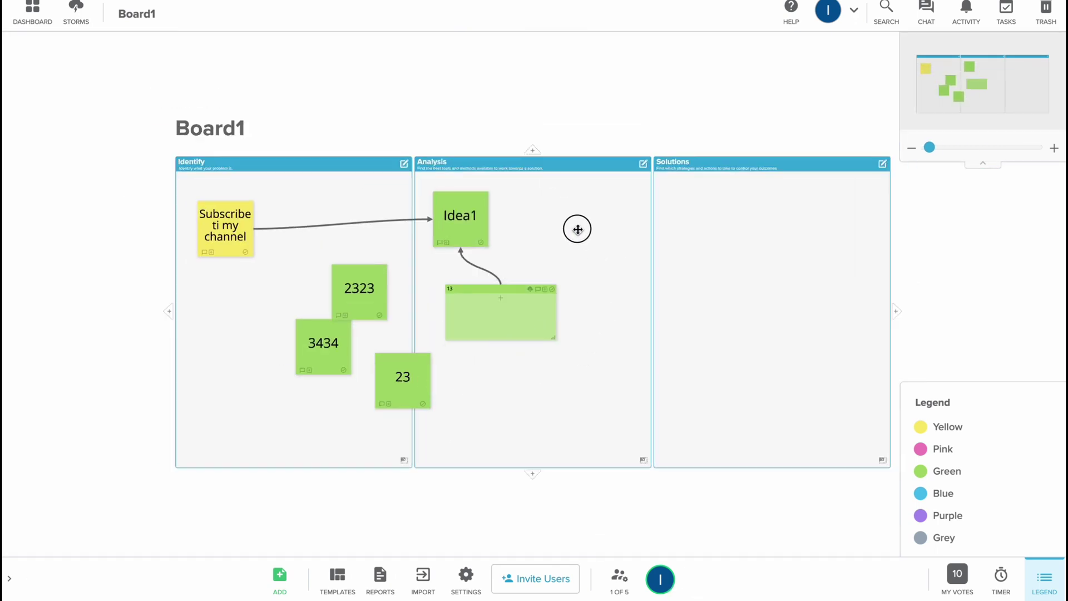
# Step: Reposition the 2323 note and draw arrows from it to the 3434 and 23 notes
pyautogui.moveTo(361, 288); pyautogui.dragTo(465, 174)
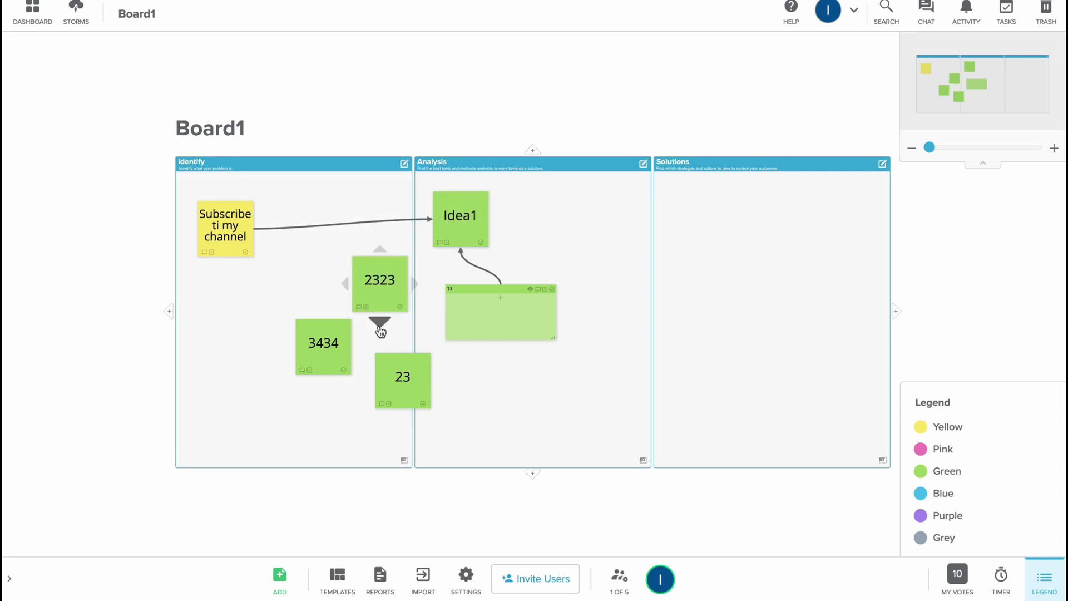
pyautogui.moveTo(381, 330); pyautogui.dragTo(337, 350)
pyautogui.moveTo(415, 287); pyautogui.dragTo(404, 390)
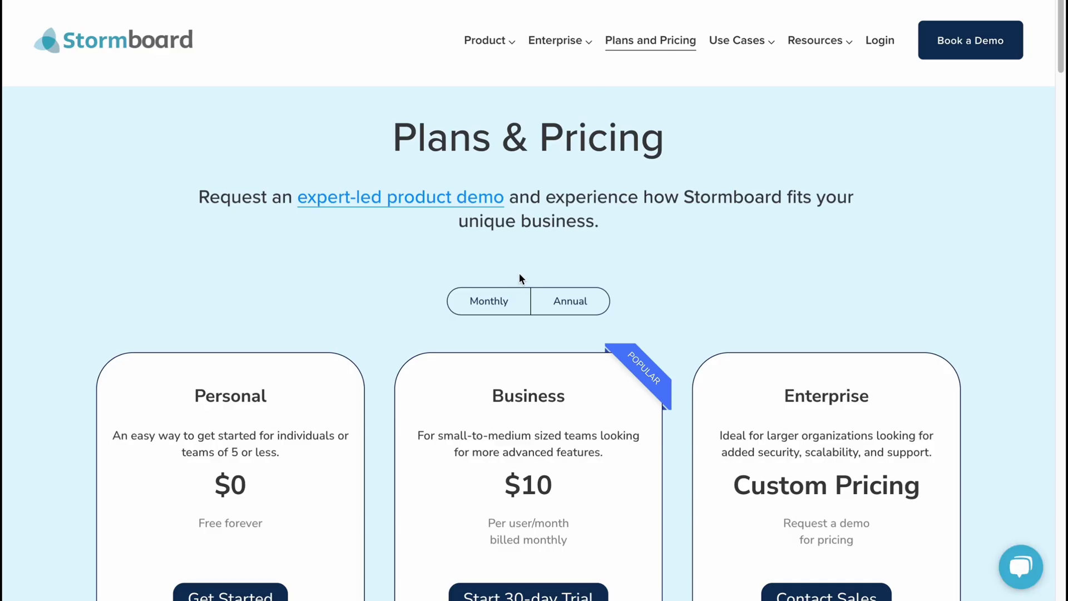
# Step: Browse the Plans & Pricing page, highlighting the Personal and Business plan details
pyautogui.scroll(-1, 520, 278)
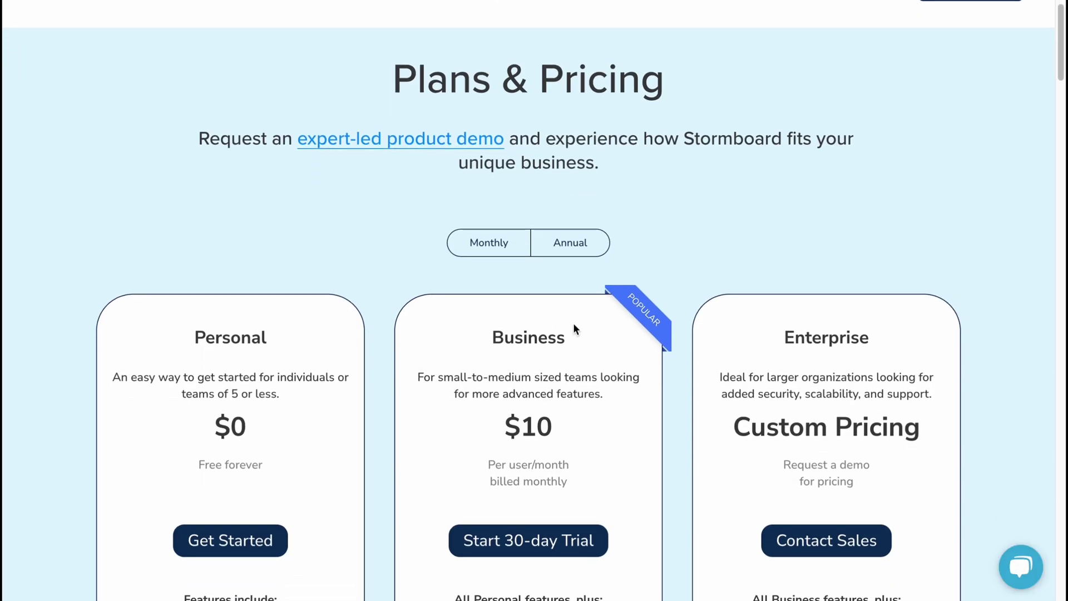
pyautogui.scroll(-1, 849, 334)
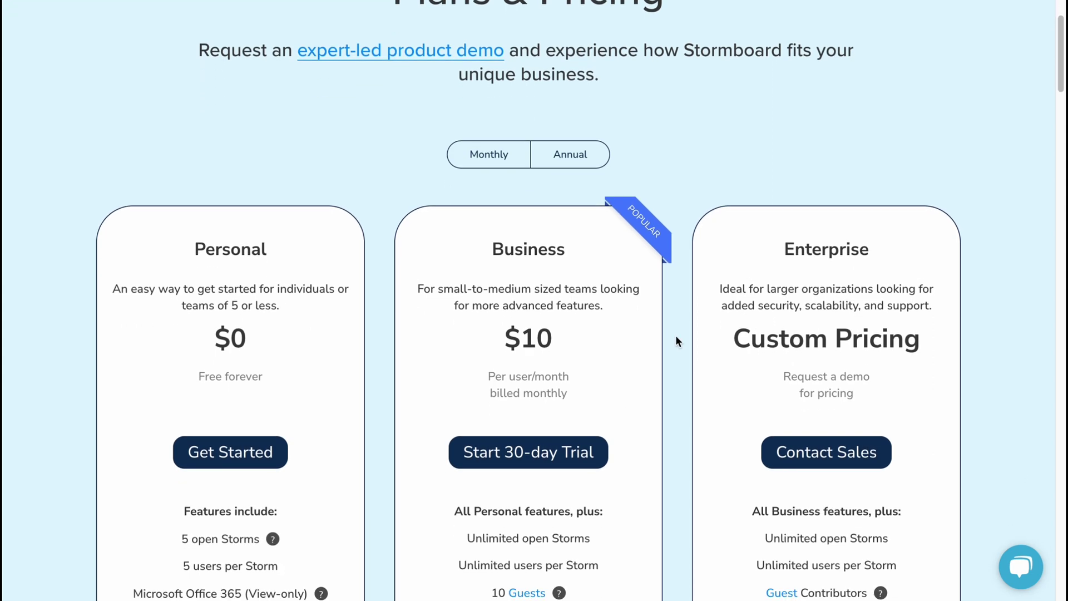
pyautogui.scroll(2, 289, 262)
pyautogui.scroll(-4, 310, 373)
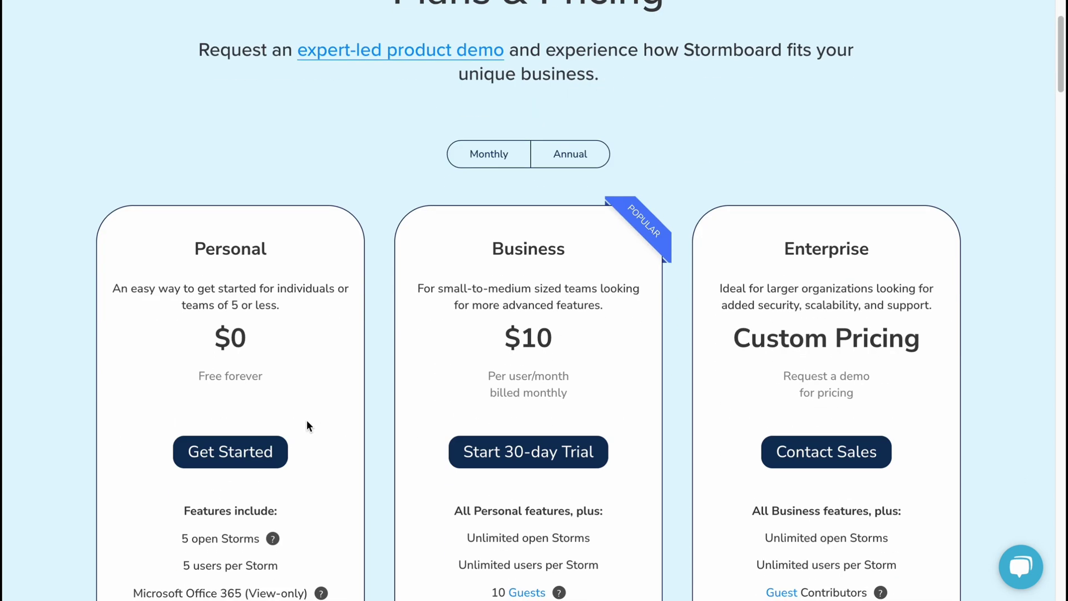
pyautogui.scroll(-1, 255, 434)
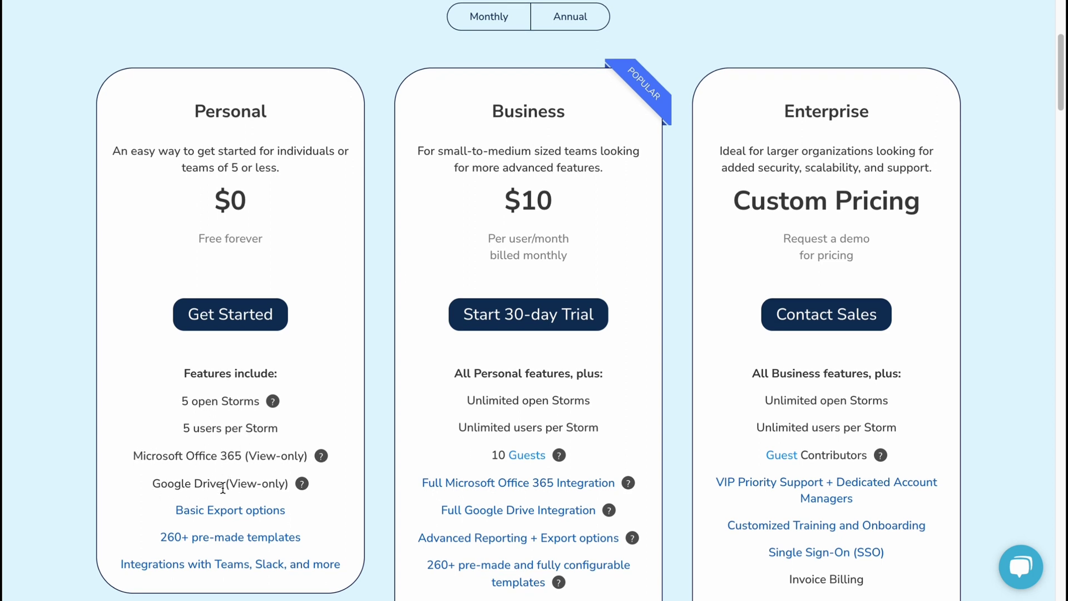
pyautogui.scroll(-1, 222, 487)
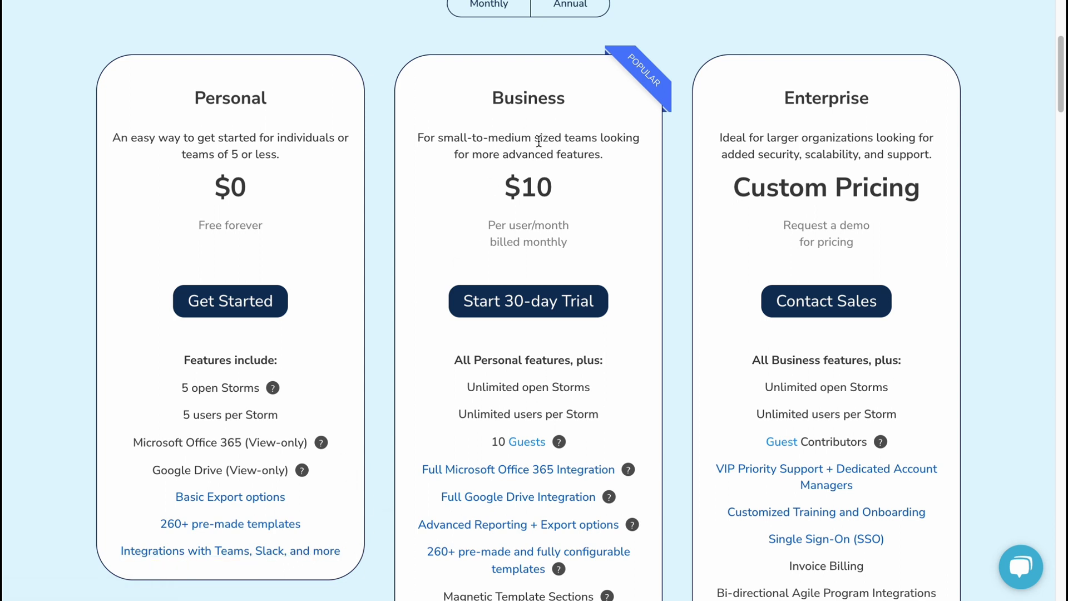
pyautogui.moveTo(504, 200); pyautogui.dragTo(579, 190)
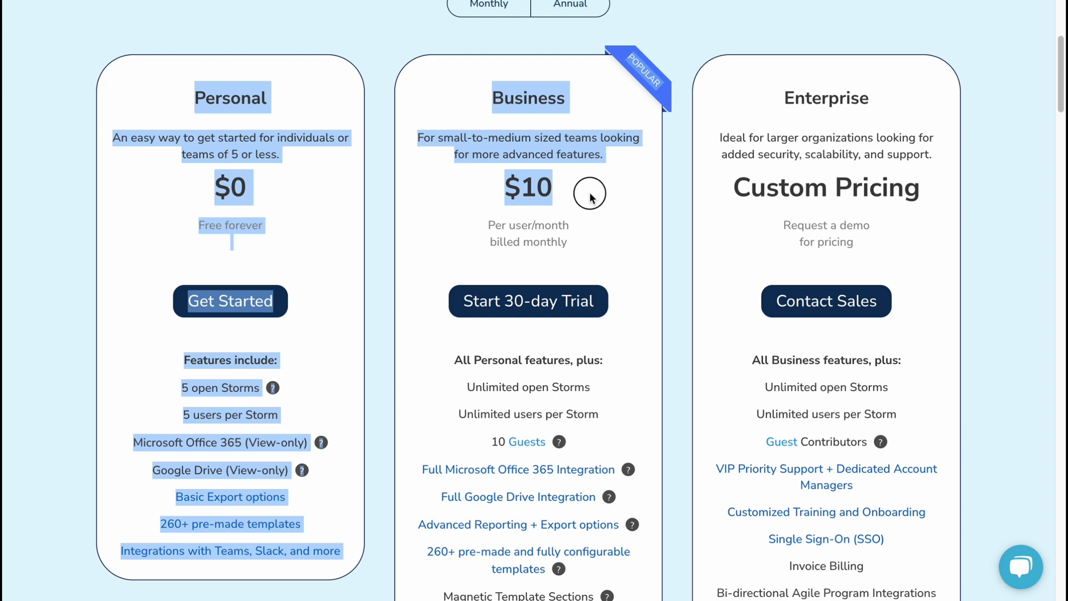
pyautogui.click(590, 196)
pyautogui.scroll(-2, 607, 222)
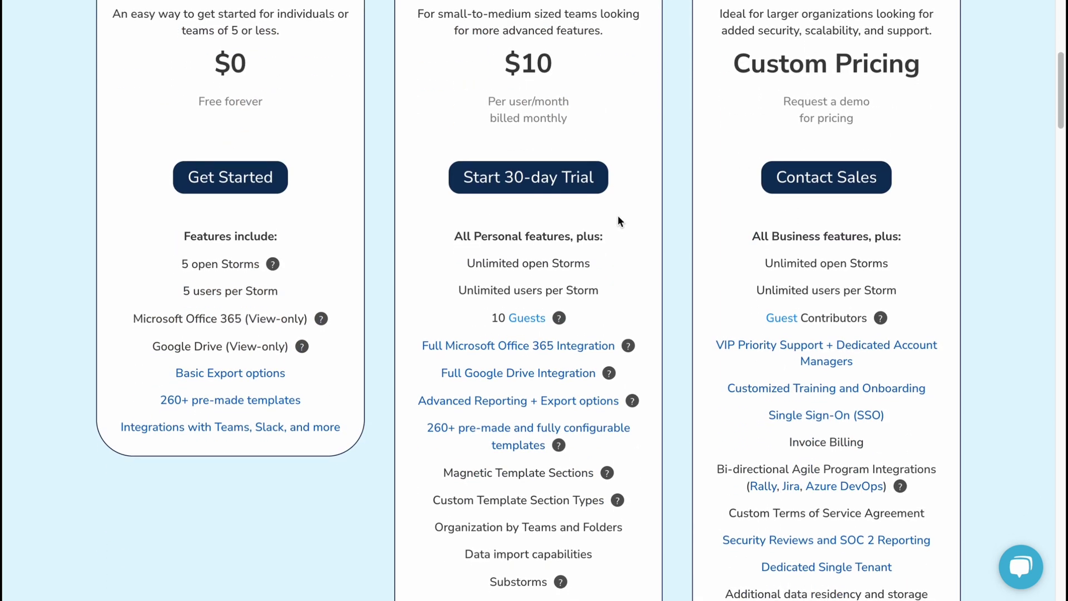
pyautogui.scroll(-1, 500, 206)
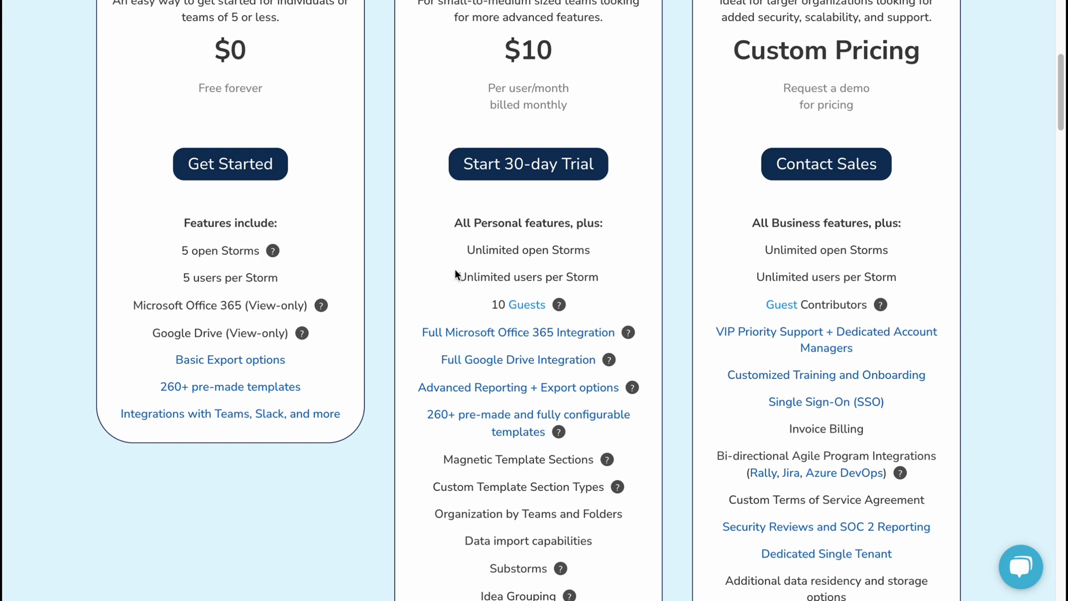
pyautogui.moveTo(465, 251); pyautogui.dragTo(579, 261)
pyautogui.click(609, 280)
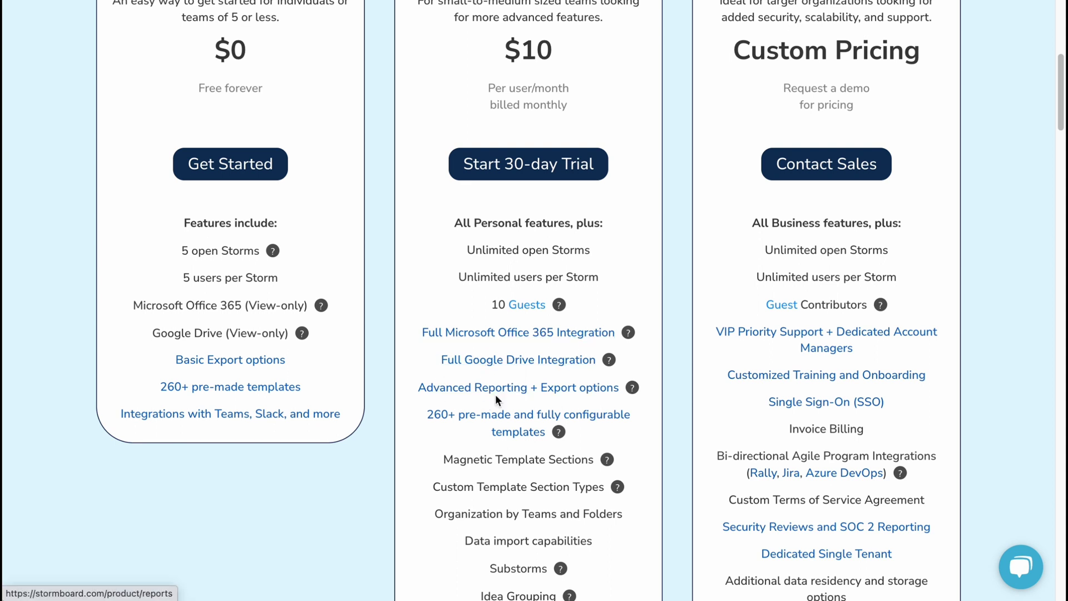
# Step: Scroll through the Business plan feature lists, highlighting their text
pyautogui.scroll(-1, 496, 395)
pyautogui.moveTo(410, 406); pyautogui.dragTo(589, 413)
pyautogui.scroll(-2, 551, 420)
pyautogui.moveTo(433, 428); pyautogui.dragTo(586, 431)
pyautogui.moveTo(429, 458); pyautogui.dragTo(622, 453)
pyautogui.click(623, 453)
pyautogui.scroll(-5, 634, 418)
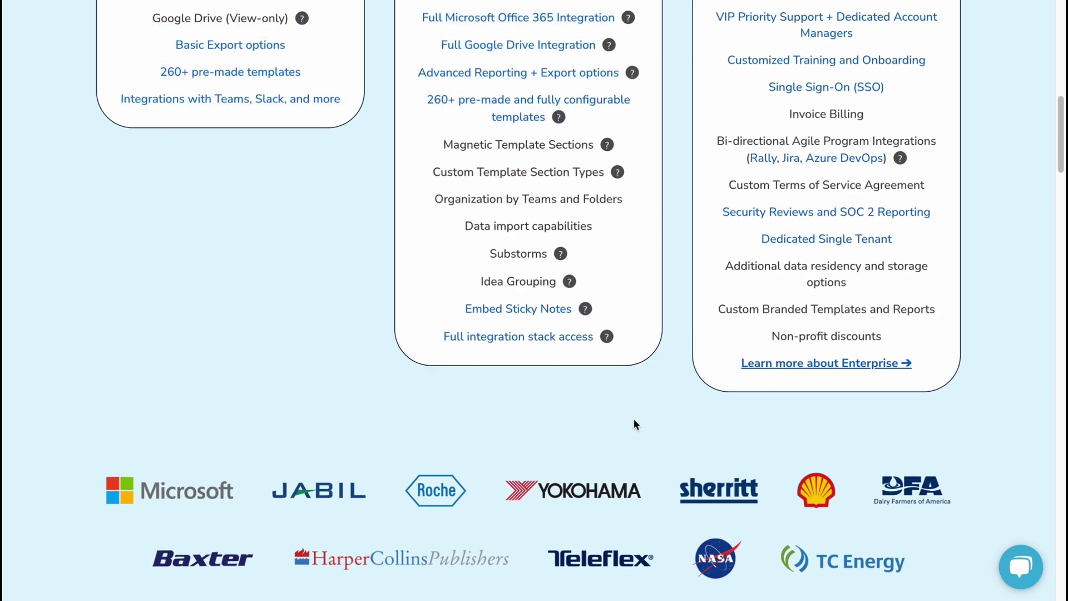
pyautogui.scroll(8, 612, 422)
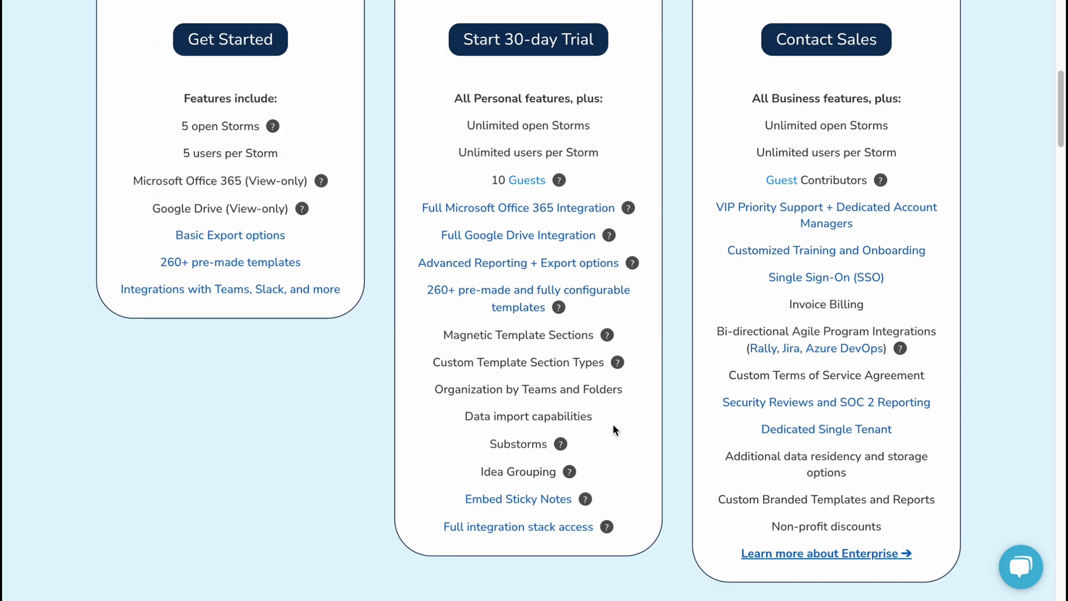
pyautogui.scroll(2, 613, 426)
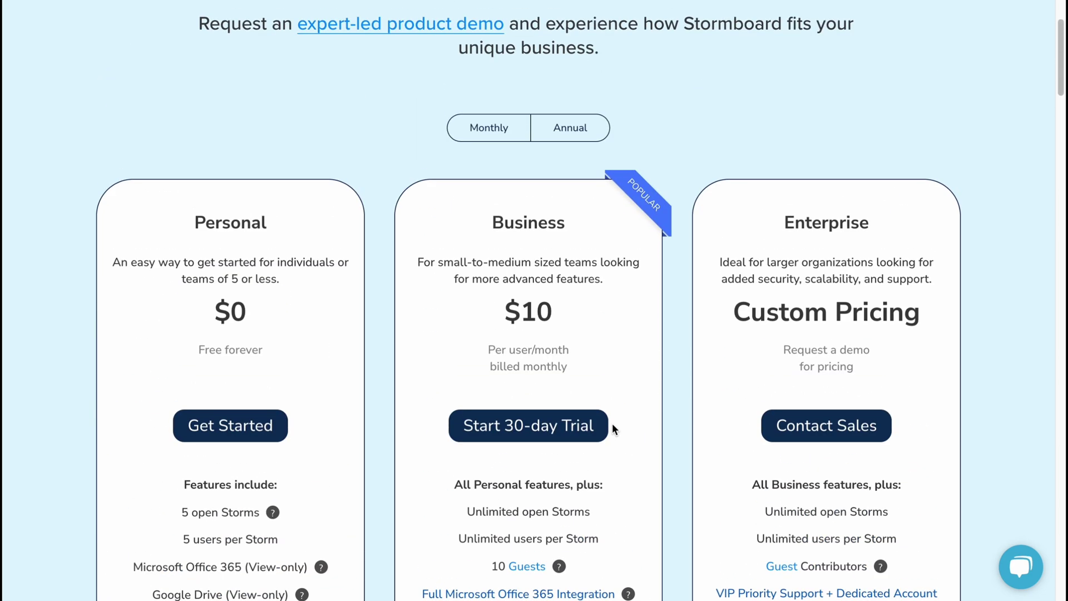
# Step: Check Annual prices, switch back to Monthly billing, and scroll down the pricing page
pyautogui.click(568, 128)
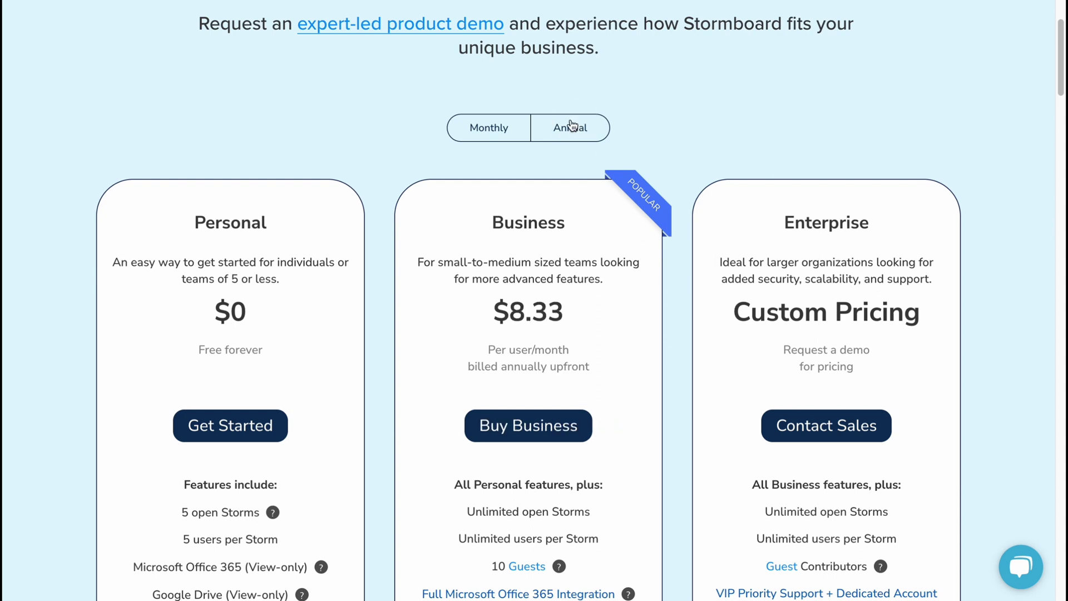
pyautogui.click(501, 132)
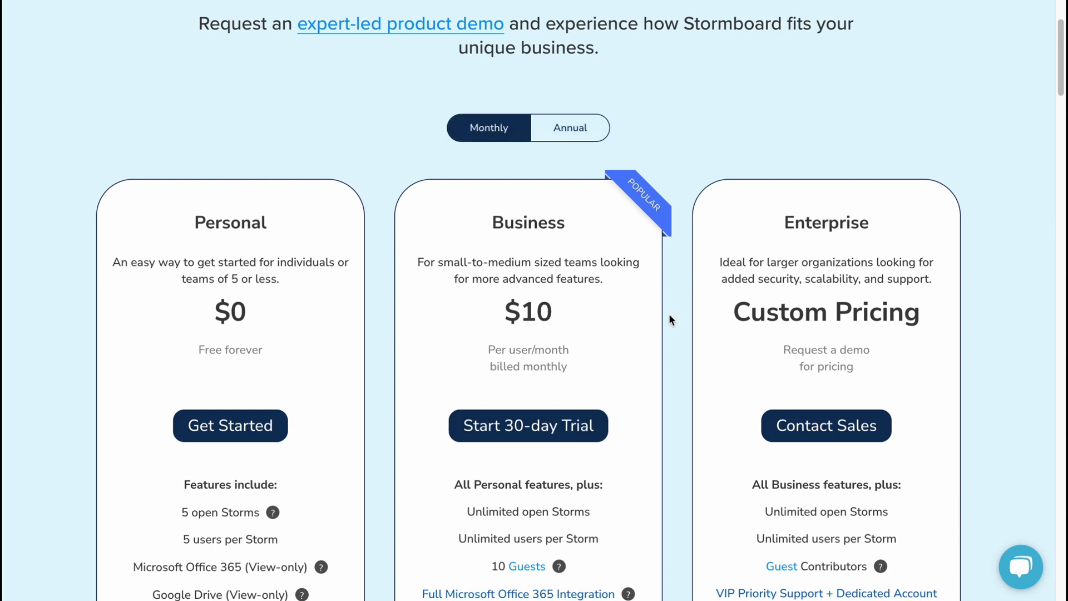
pyautogui.scroll(-6, 669, 316)
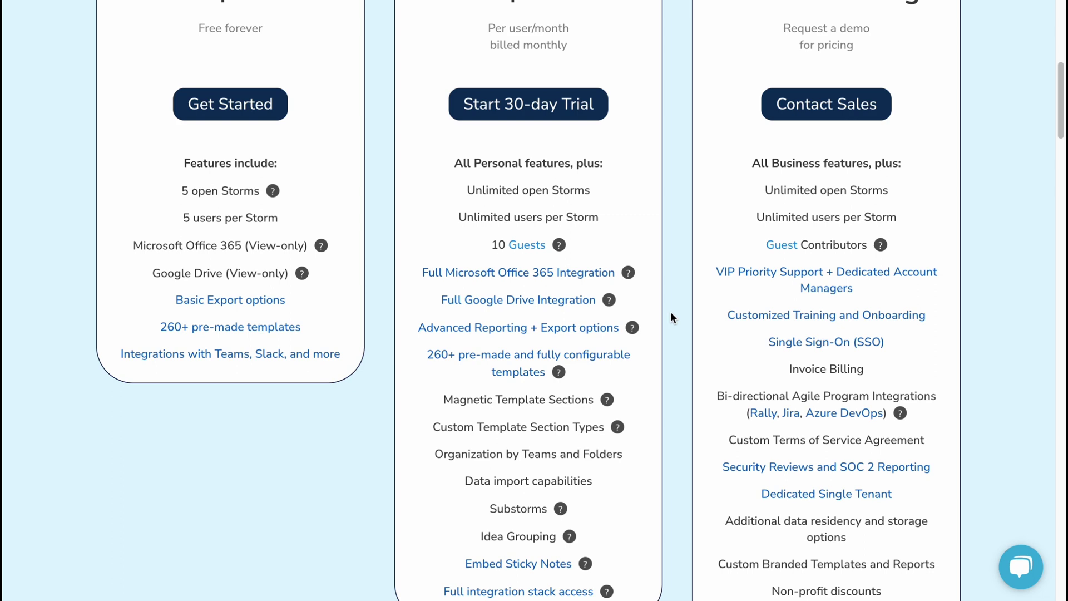
pyautogui.scroll(-2, 671, 317)
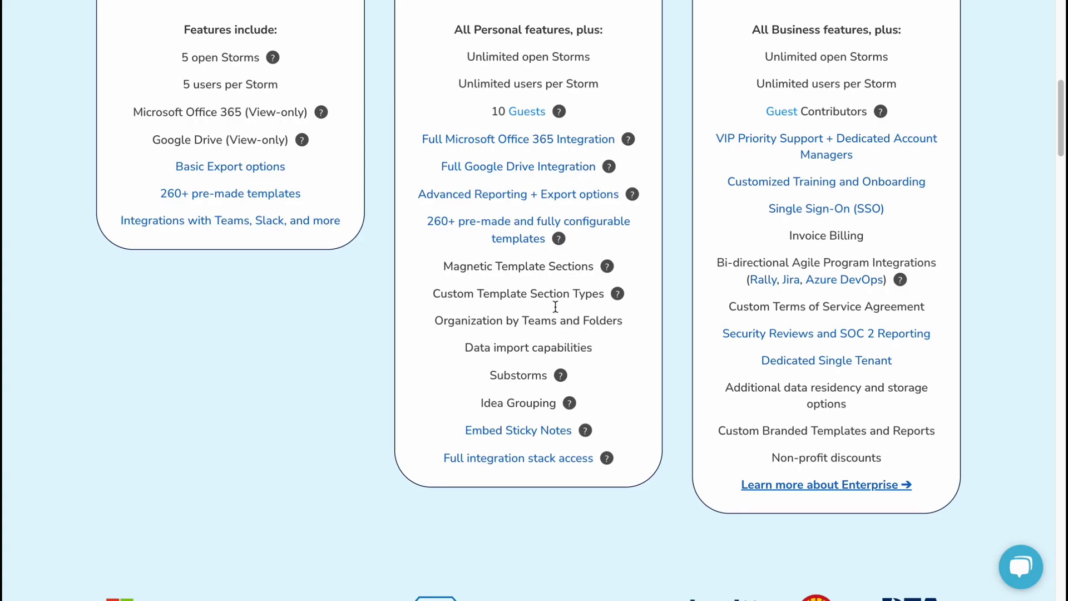
pyautogui.scroll(-4, 556, 305)
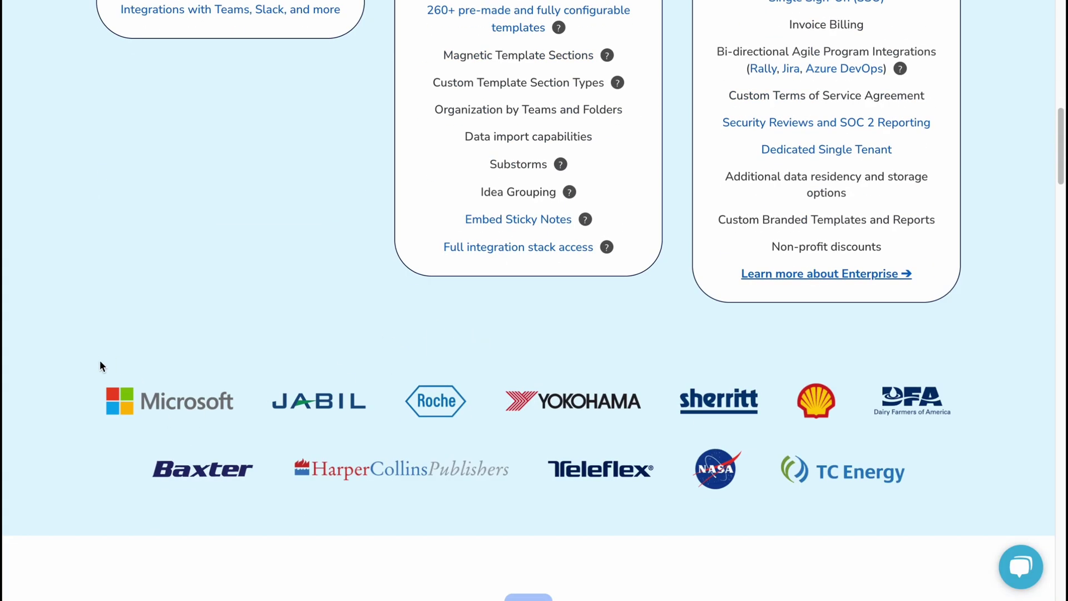
pyautogui.scroll(-5, 611, 413)
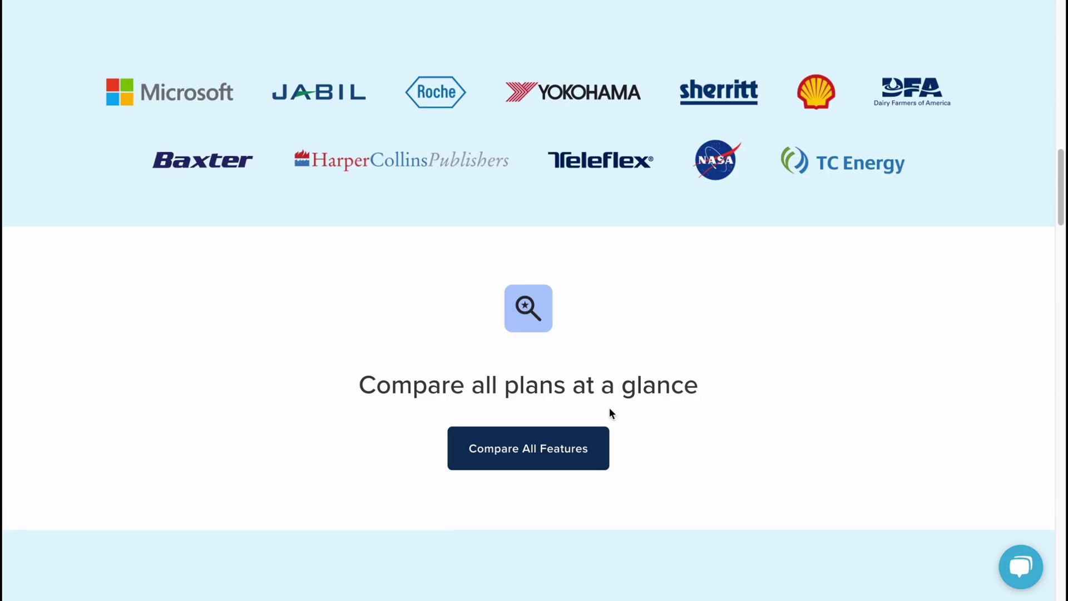
pyautogui.scroll(-9, 606, 368)
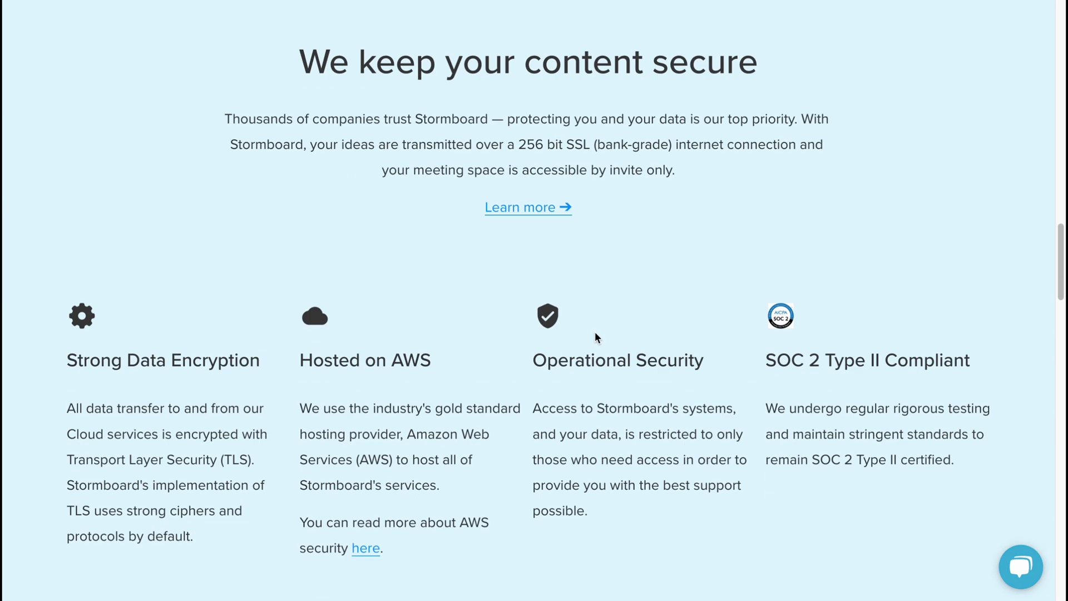